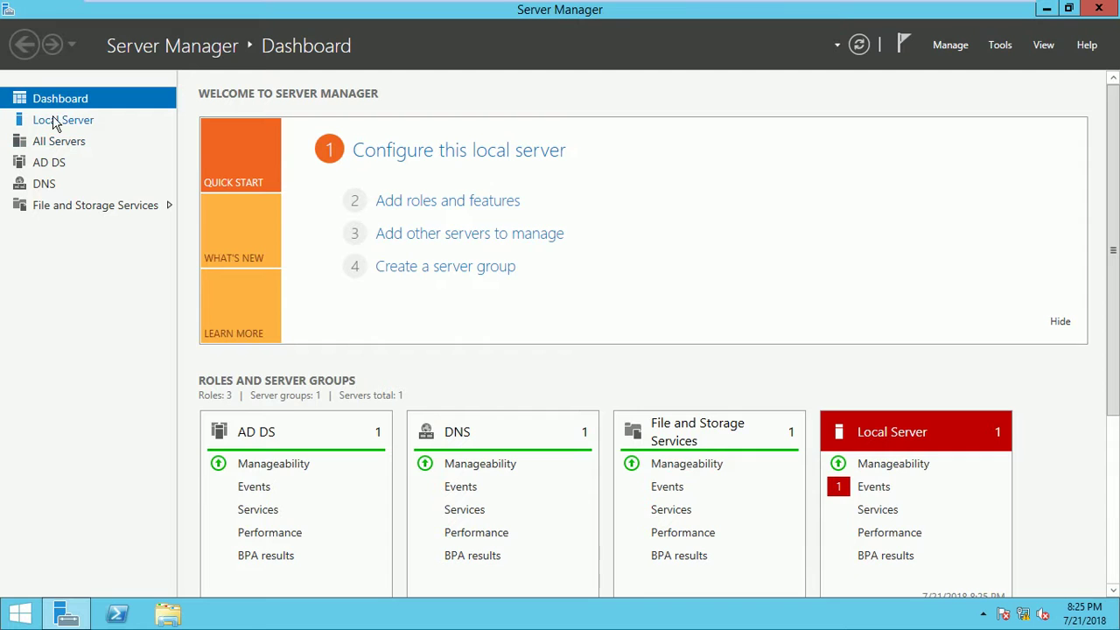
Open the Group Policy Management console from Server Manager's tools, maximize it, and close both windows
click(60, 122)
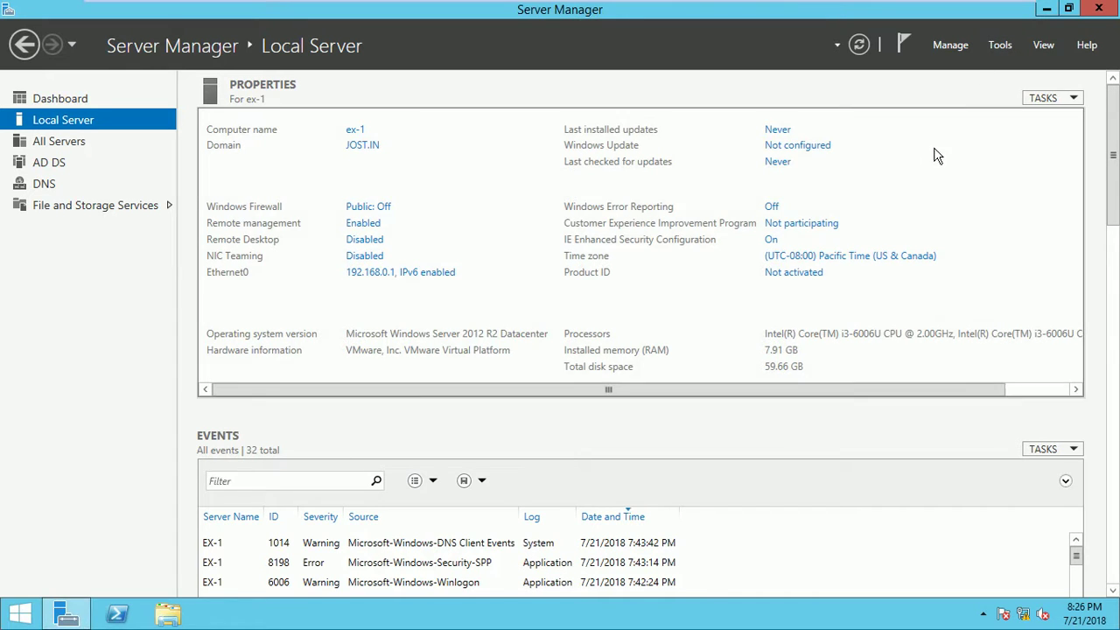
click(997, 46)
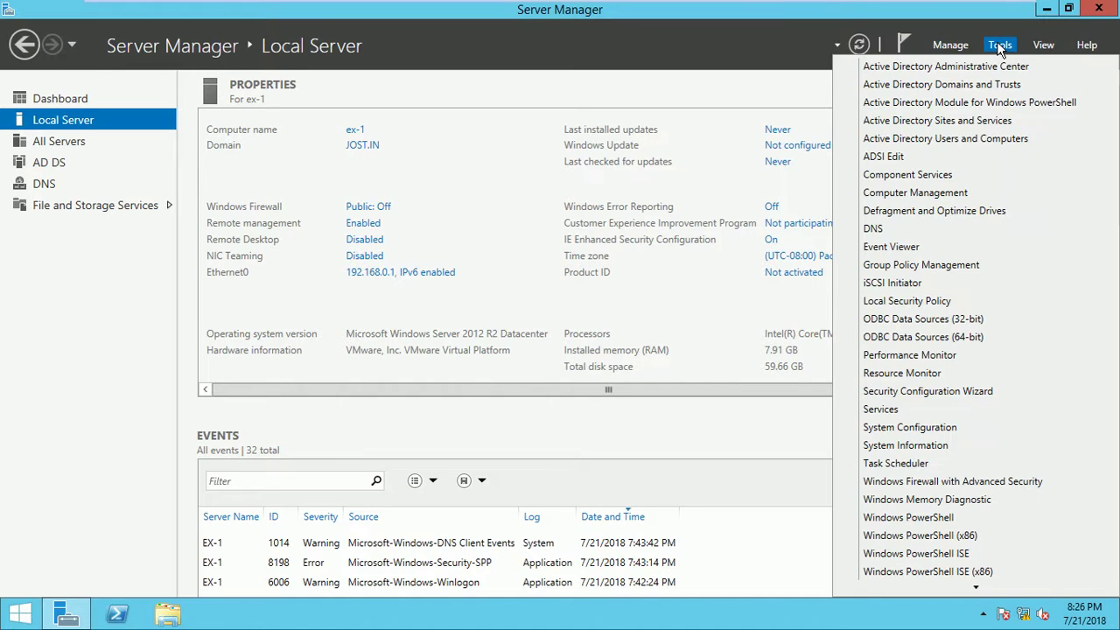
click(926, 271)
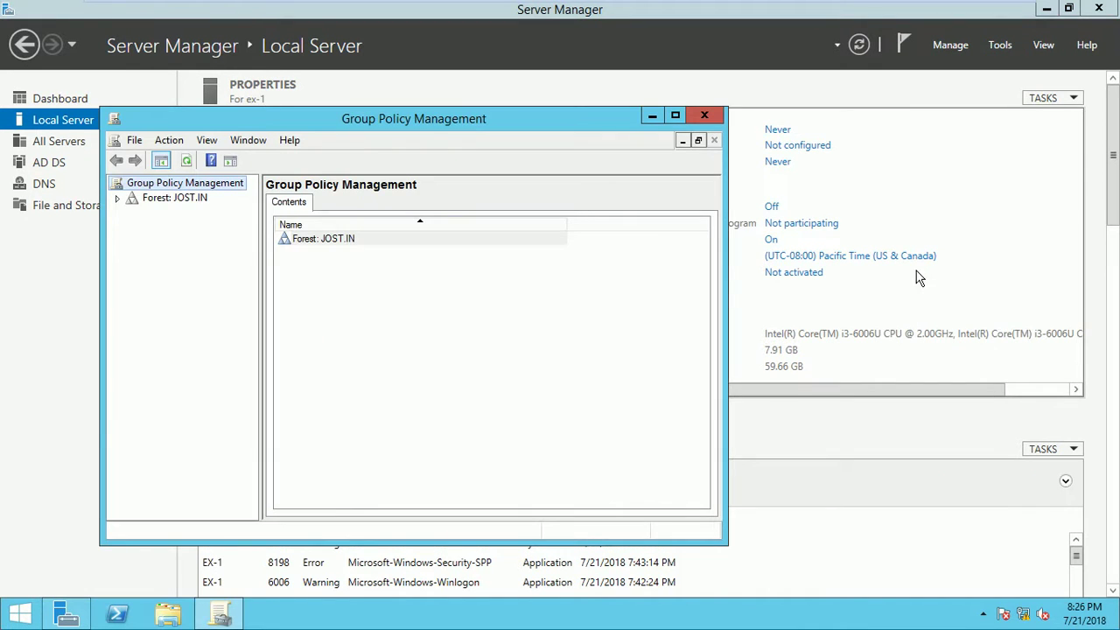
click(1099, 8)
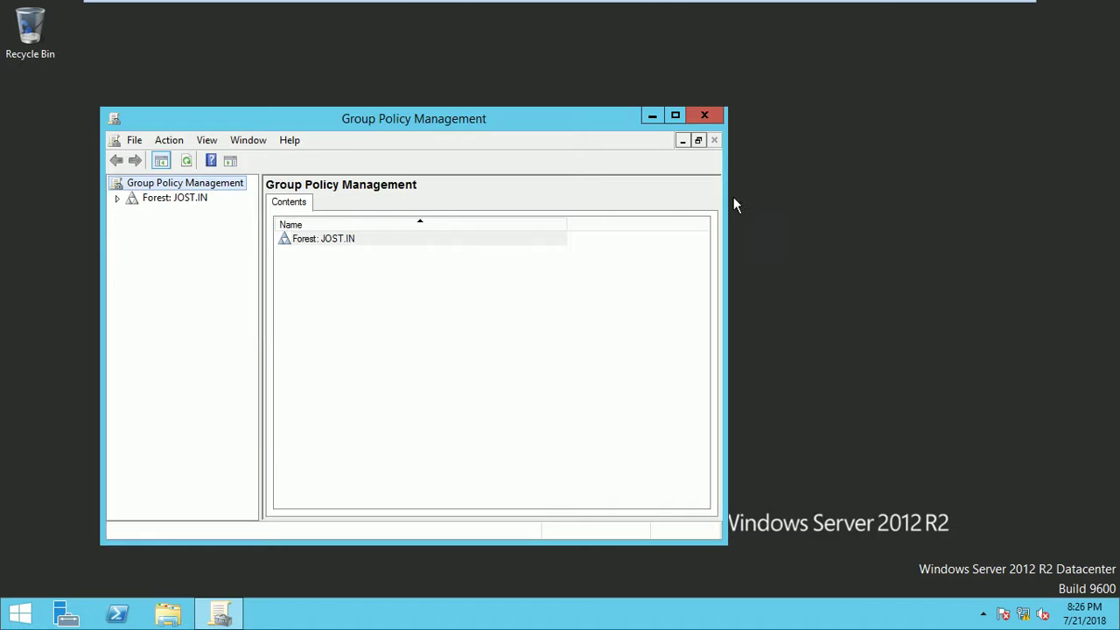
click(676, 116)
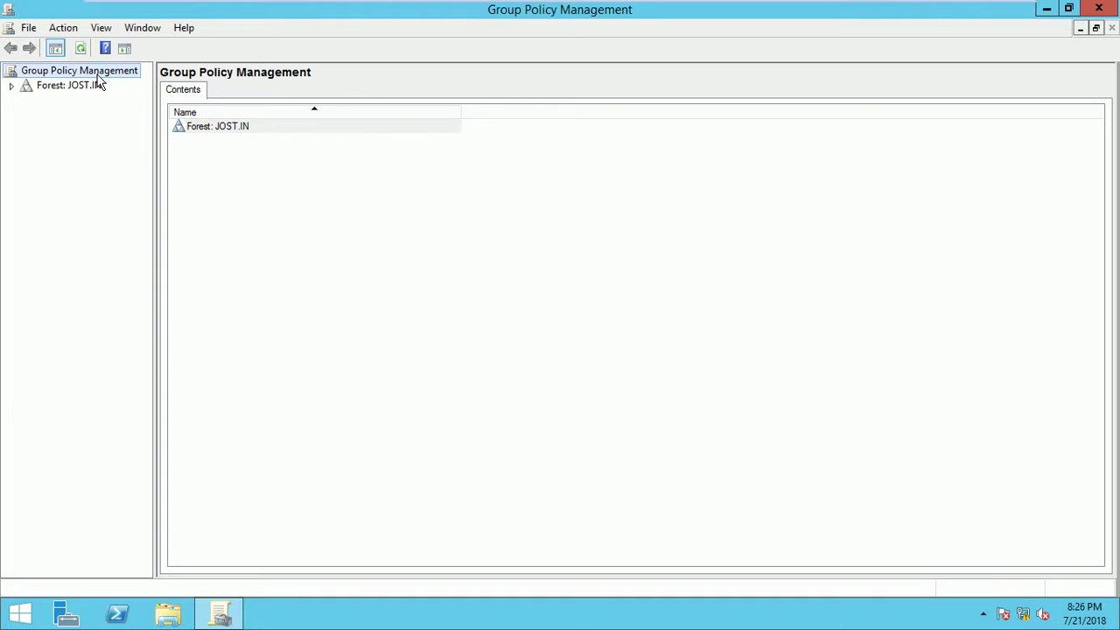
click(1091, 12)
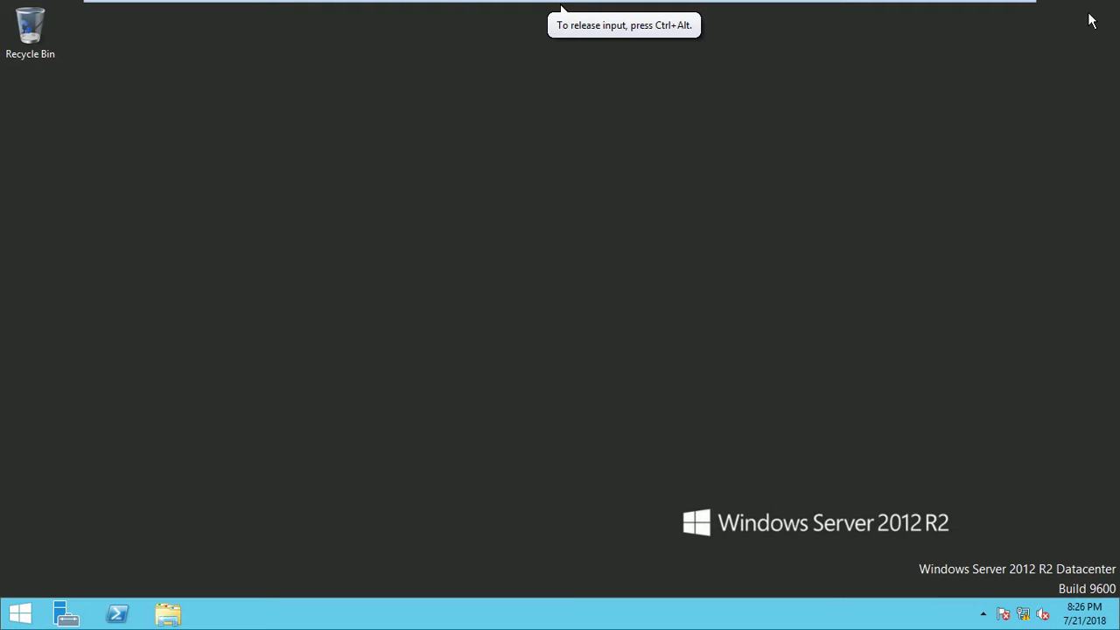
Launch the Group Policy Management console by running gpmc.msc
key(super+r)
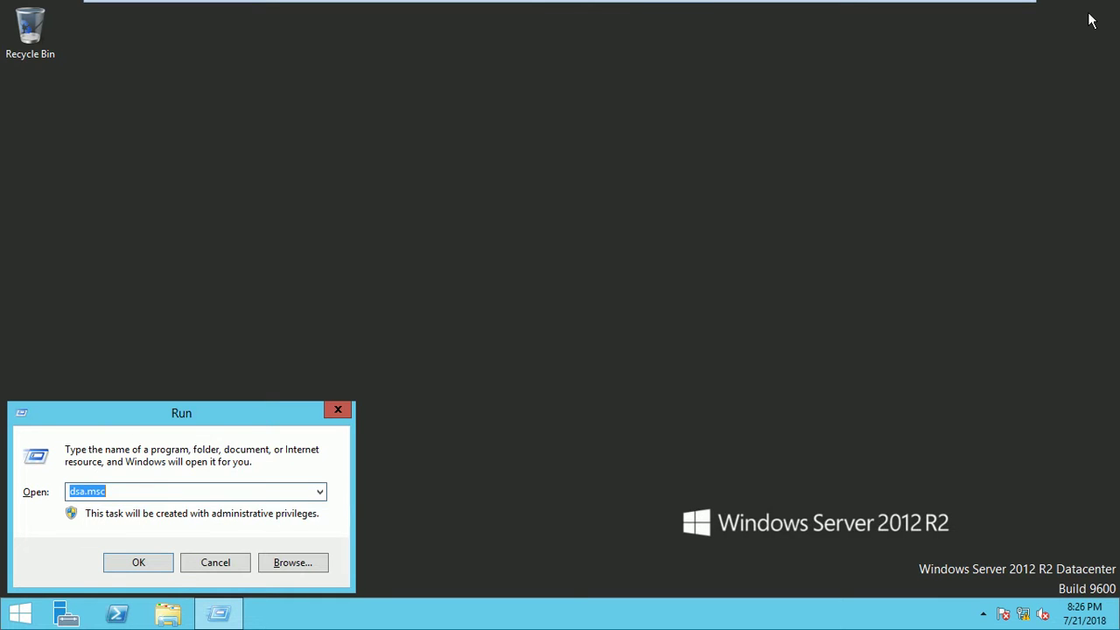
text(g)
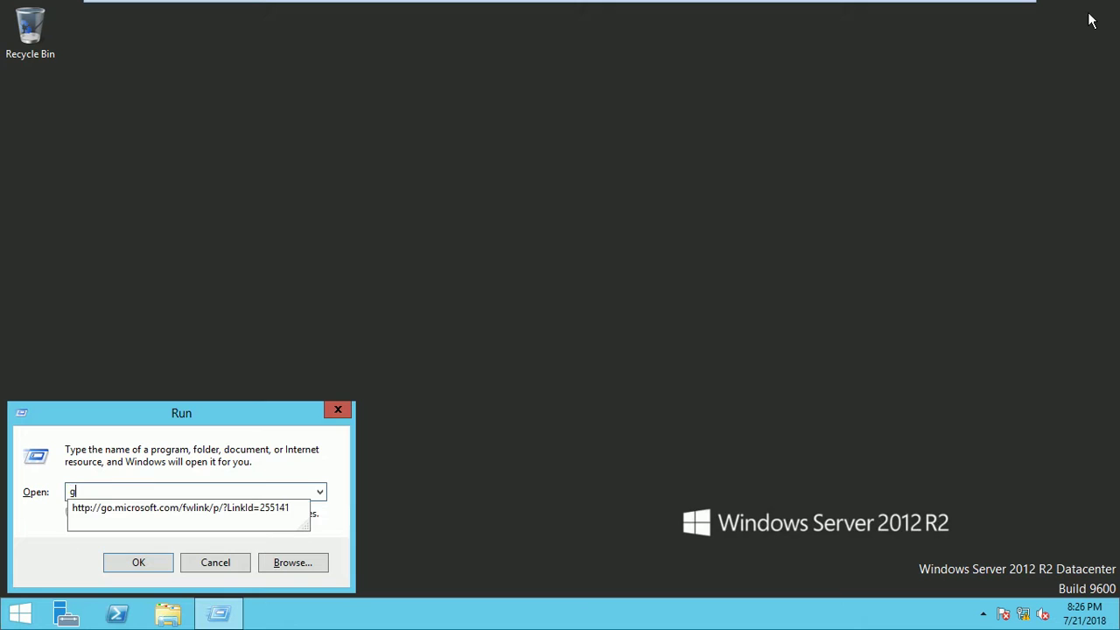
text(pmc)
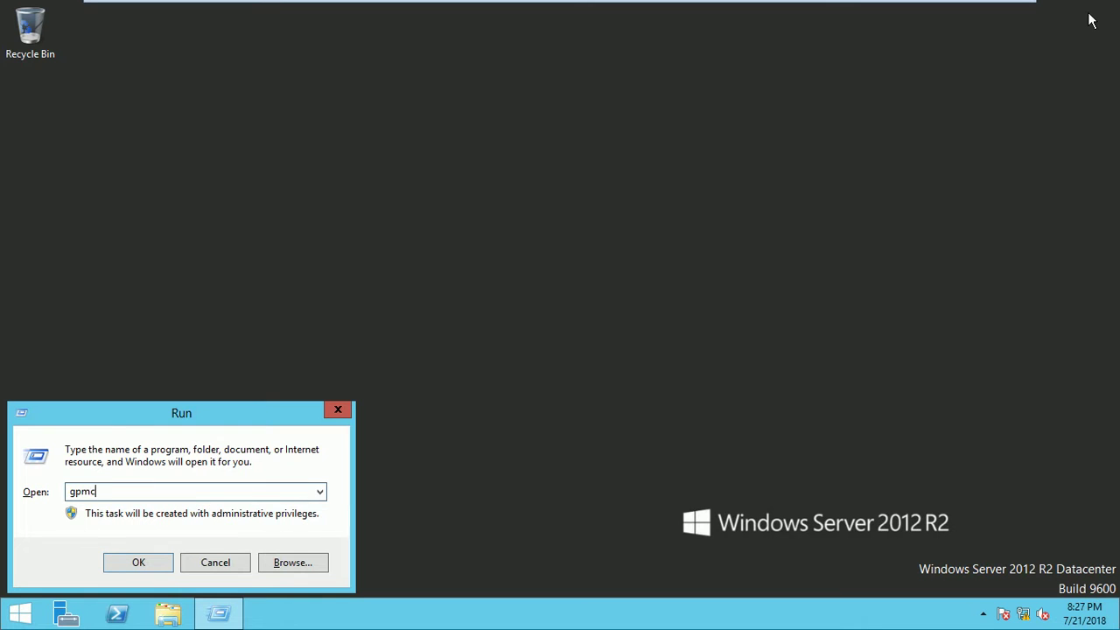
text(.msc)
key(Return)
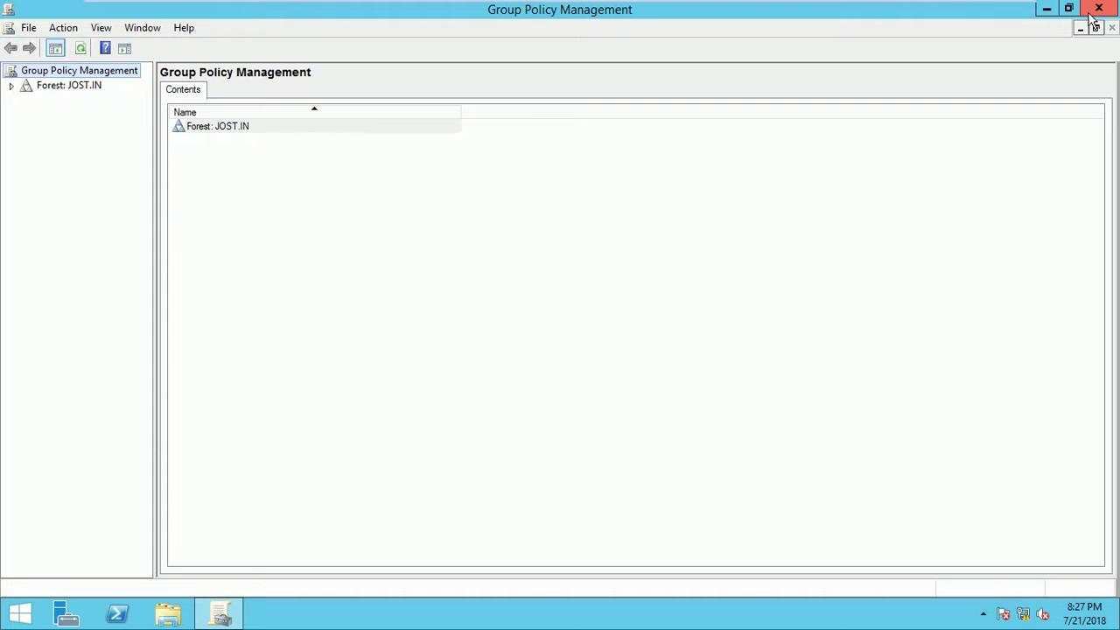
click(1094, 20)
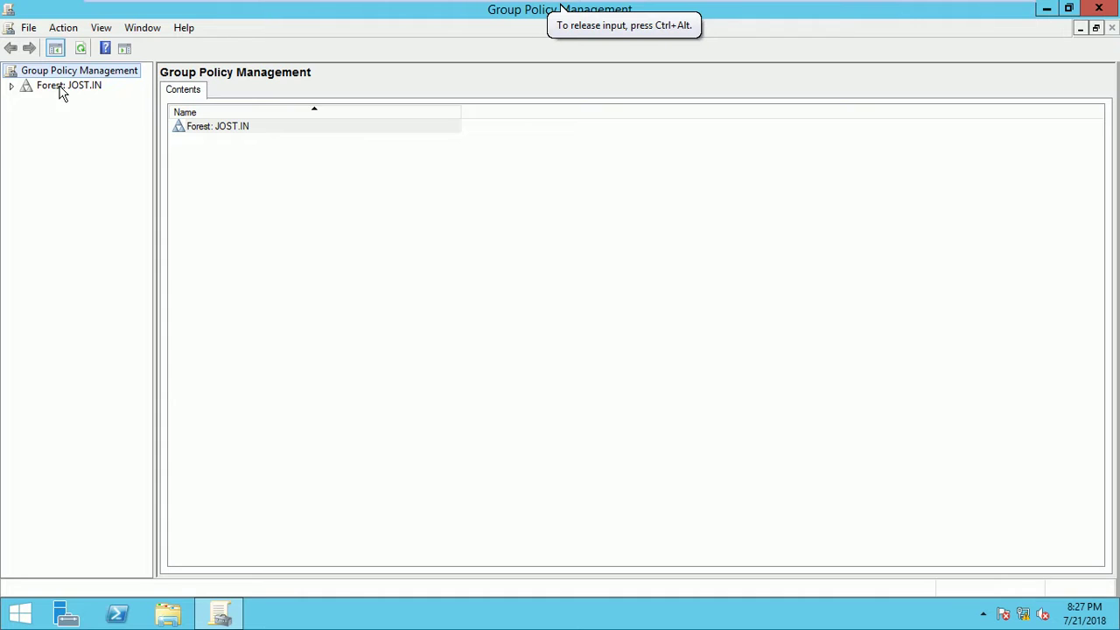
Expand the forest tree through Domains and JOST.IN to Domain Controllers, widening the tree pane to fit the full names
click(12, 87)
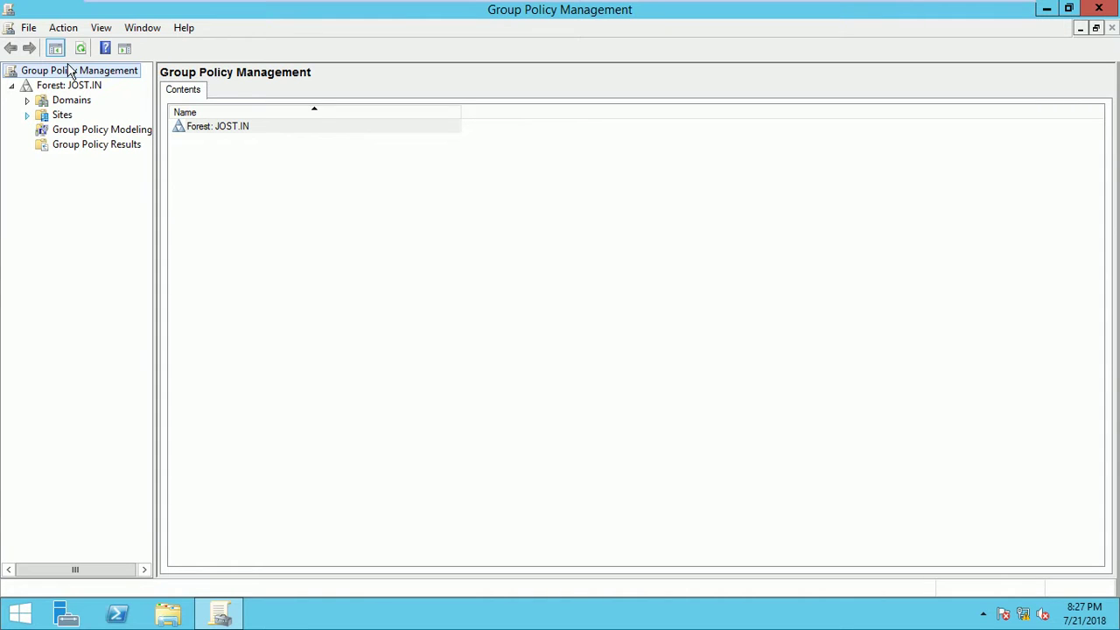
click(25, 103)
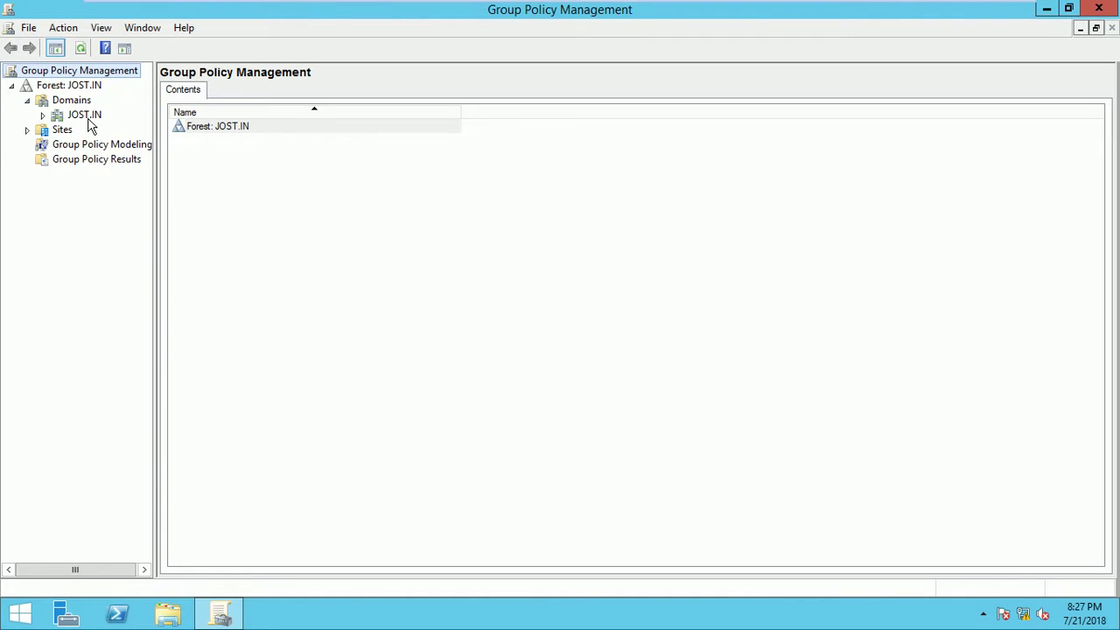
click(42, 116)
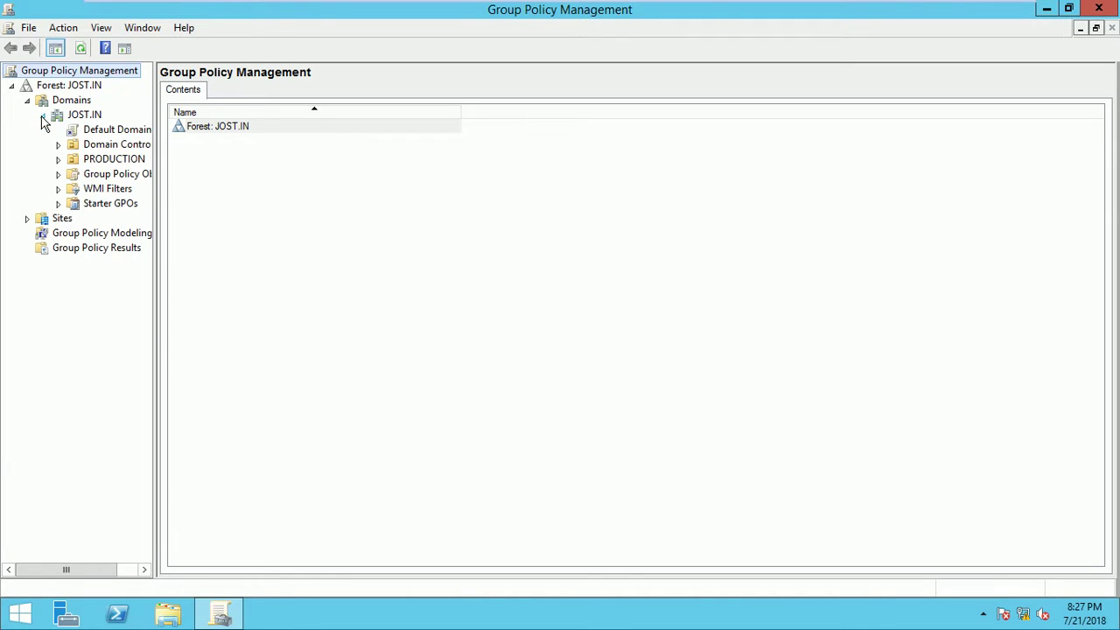
drag(153, 203, 228, 215)
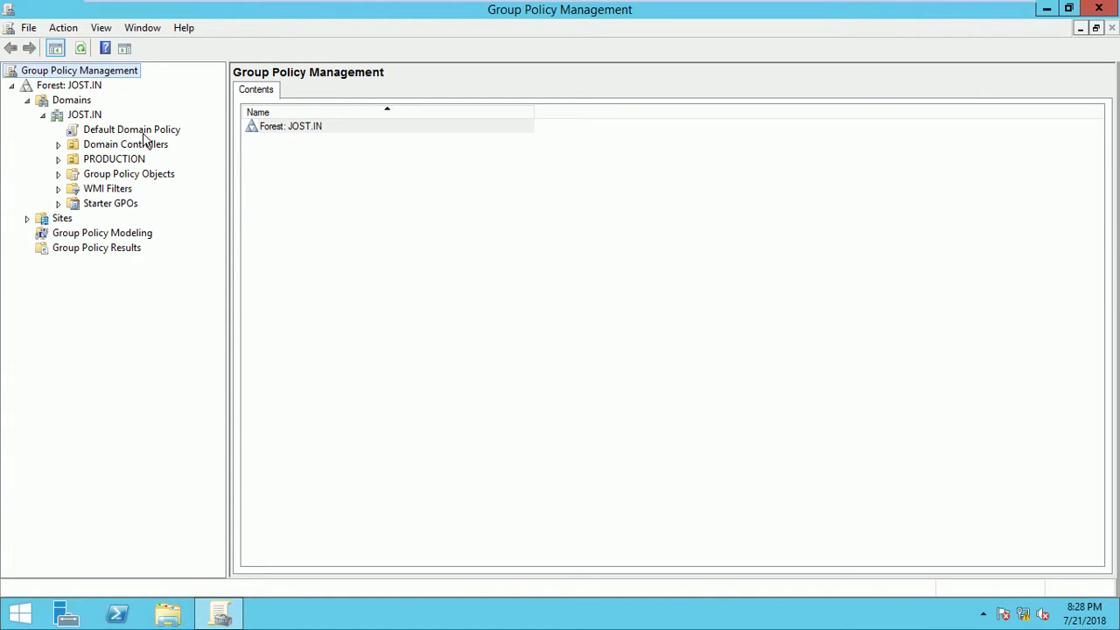
click(58, 145)
drag(227, 192, 285, 202)
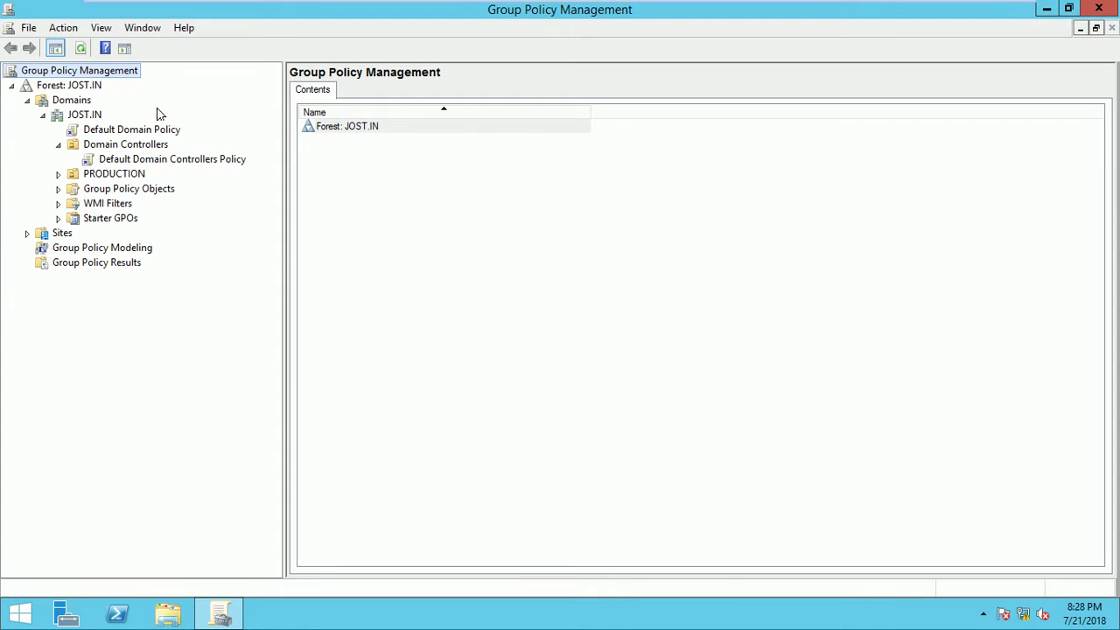
Examine the actions available for Domain Controllers, the JOST.IN domain status, and the PRODUCTION unit's linked group policy objects
click(58, 145)
click(58, 144)
right_click(152, 149)
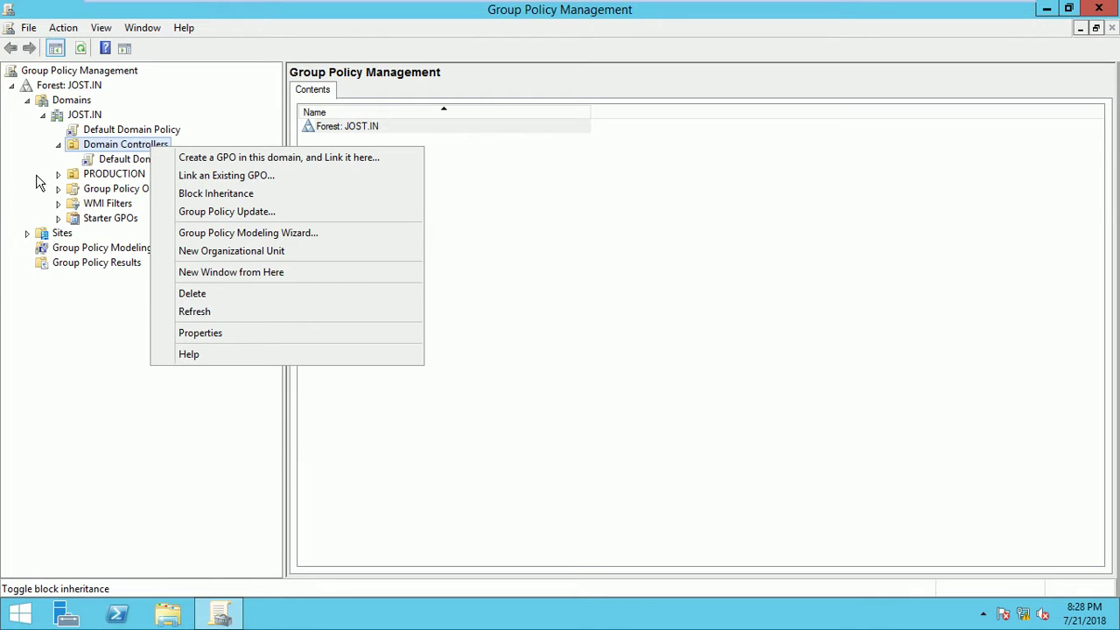
click(88, 117)
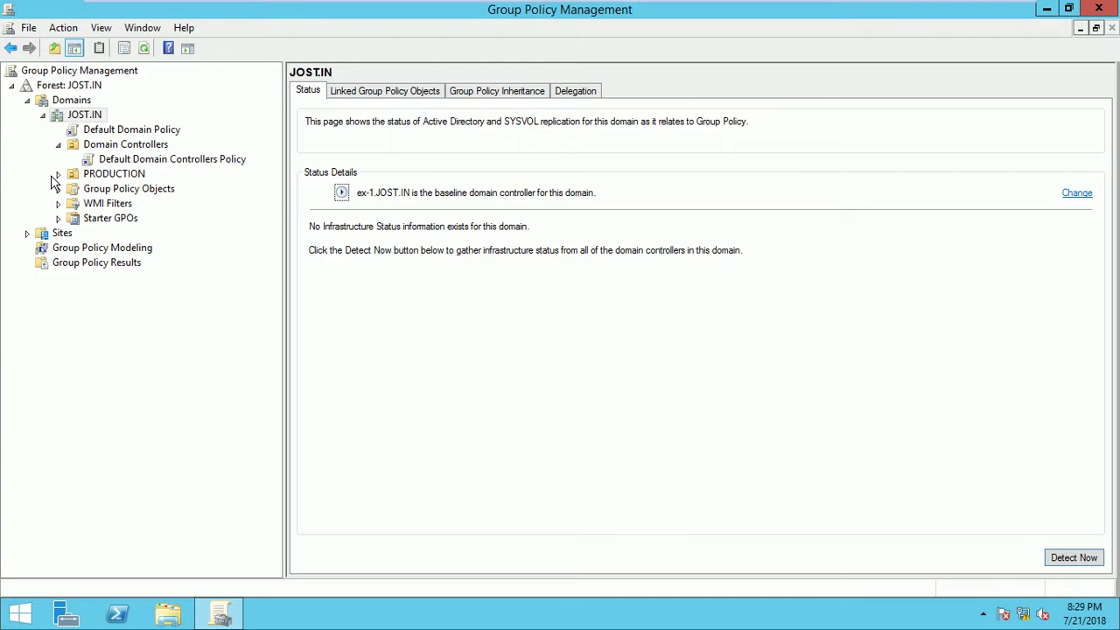
click(107, 179)
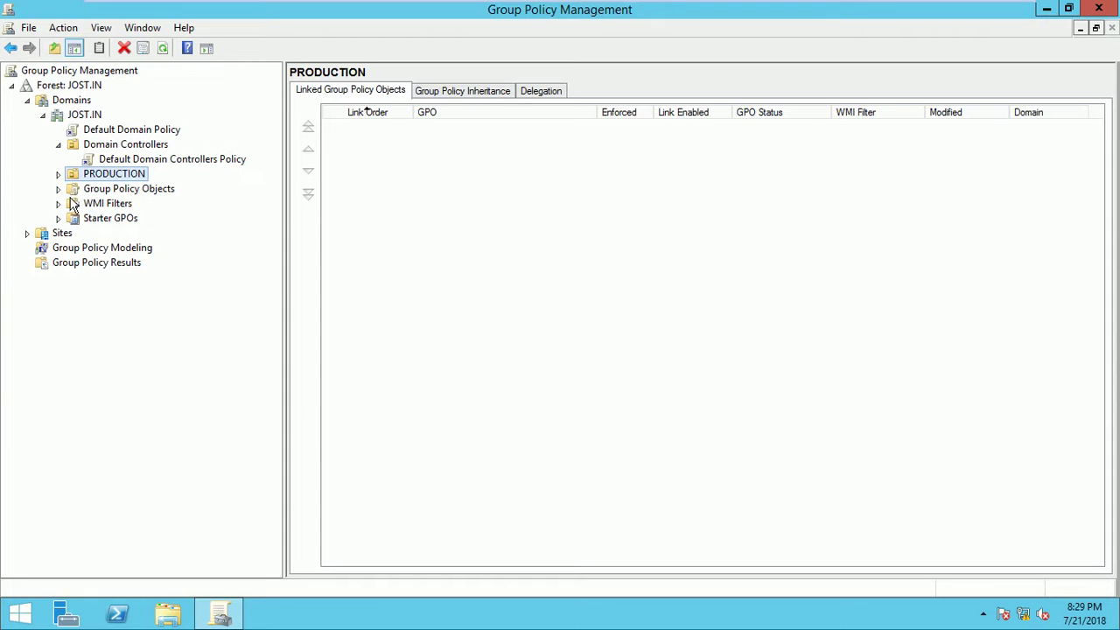
Expand the domain's Group Policy Objects and view Starter GPOs, Sites, Group Policy Modeling and Group Policy Results
click(58, 189)
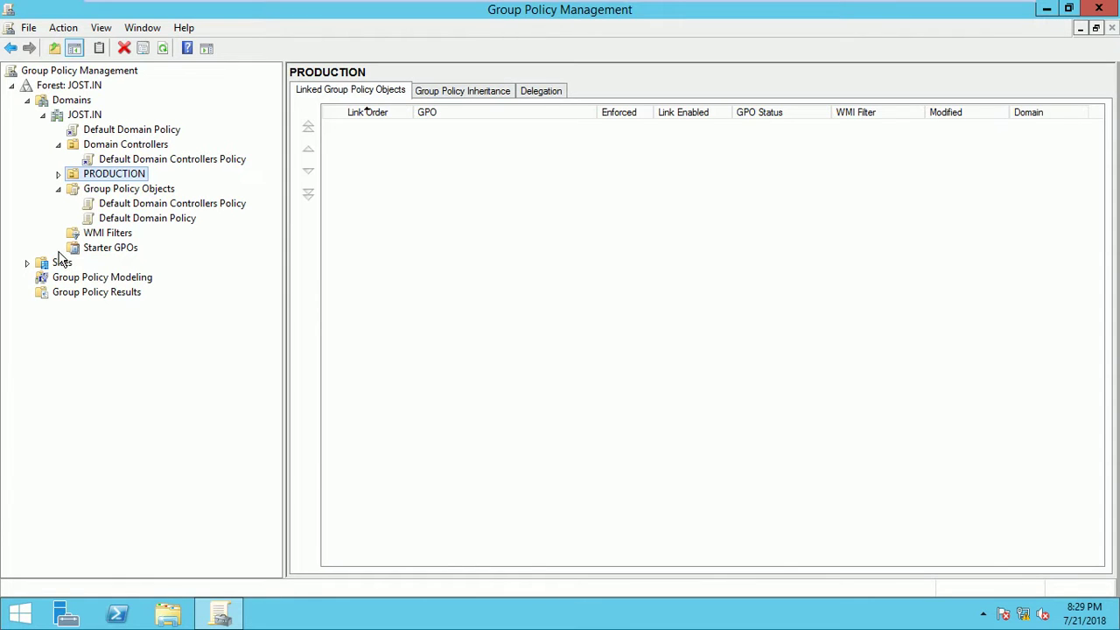
click(113, 250)
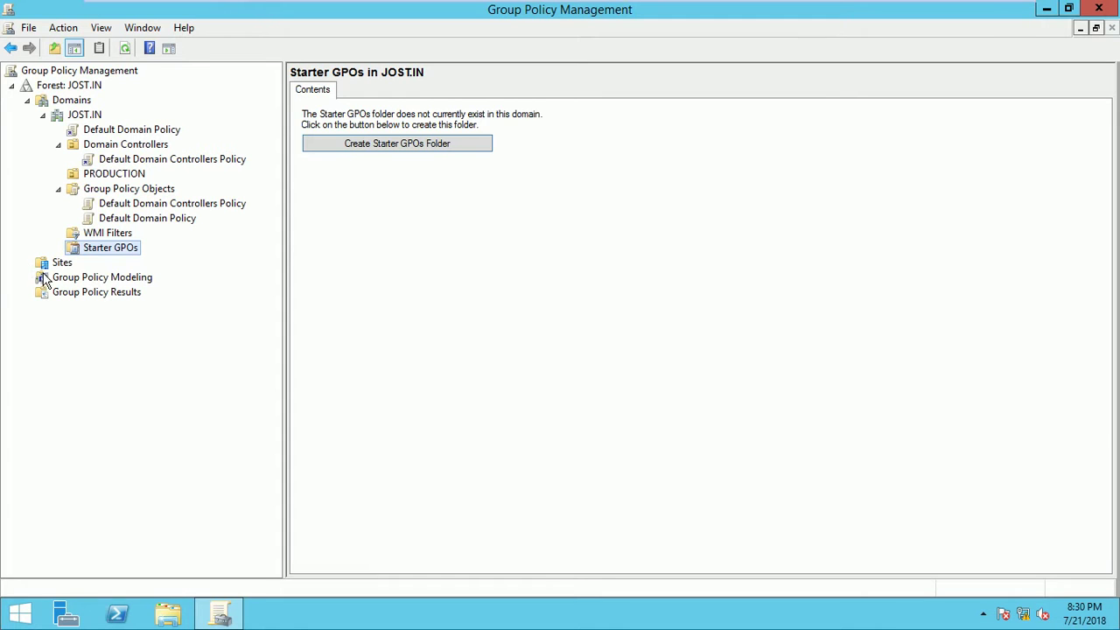
click(49, 277)
click(58, 267)
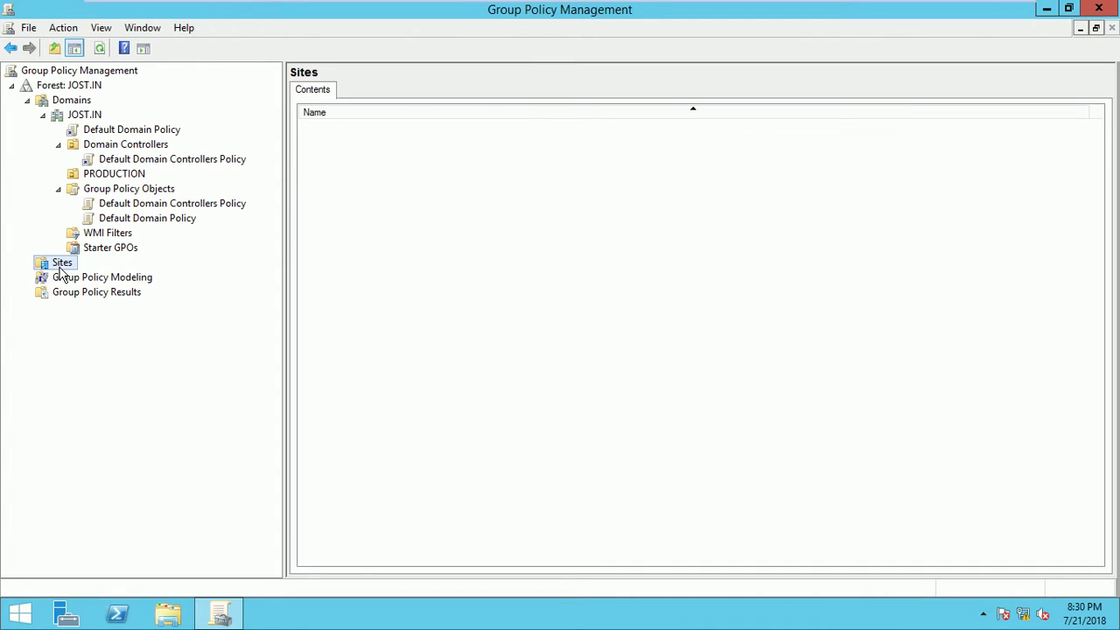
click(42, 281)
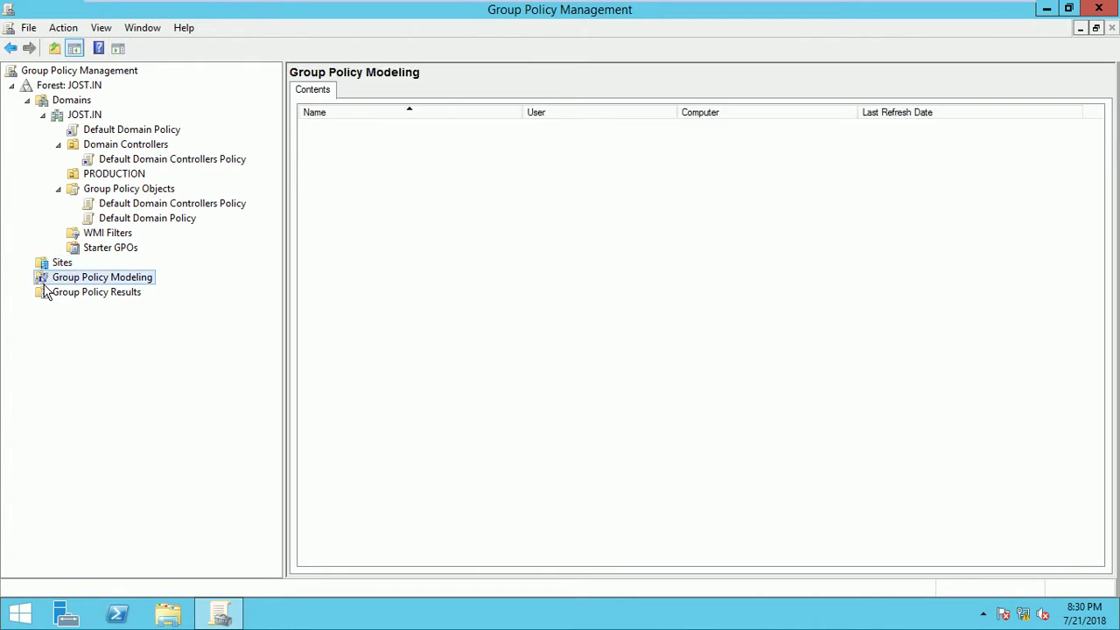
click(90, 292)
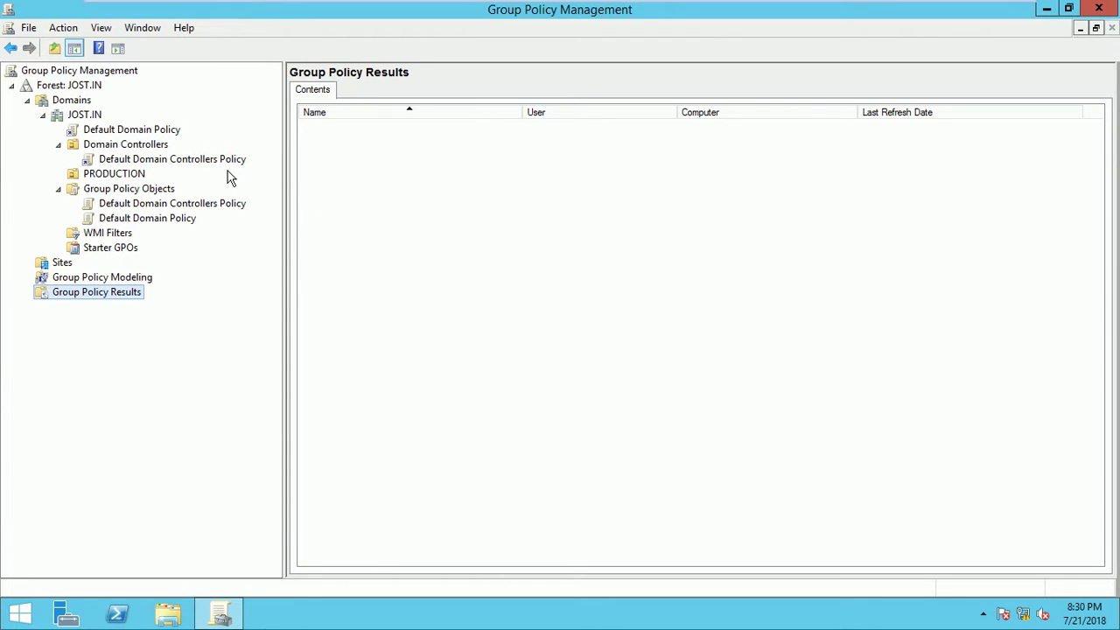
Launch Active Directory Users and Computers by running dsa.msc, and maximize its window
key(super+r)
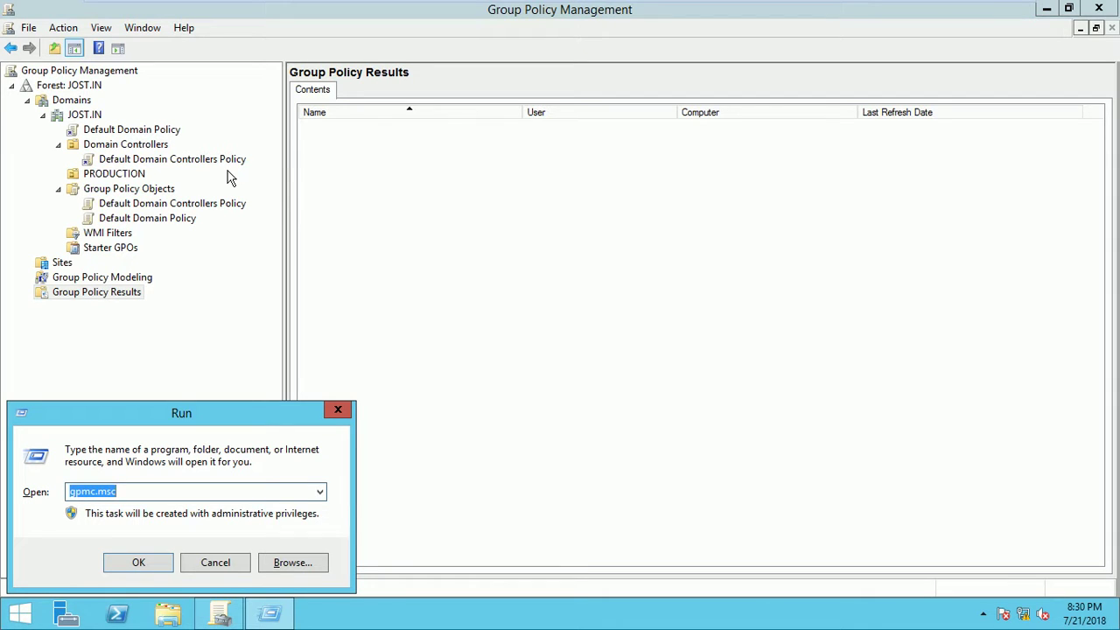
text(dsa)
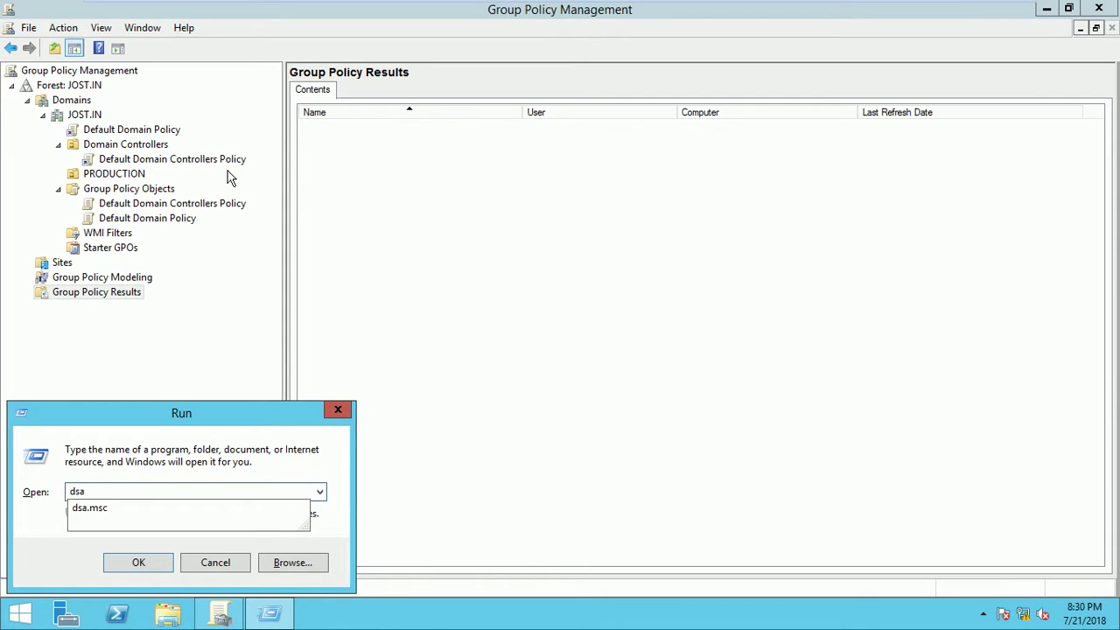
key(Down)
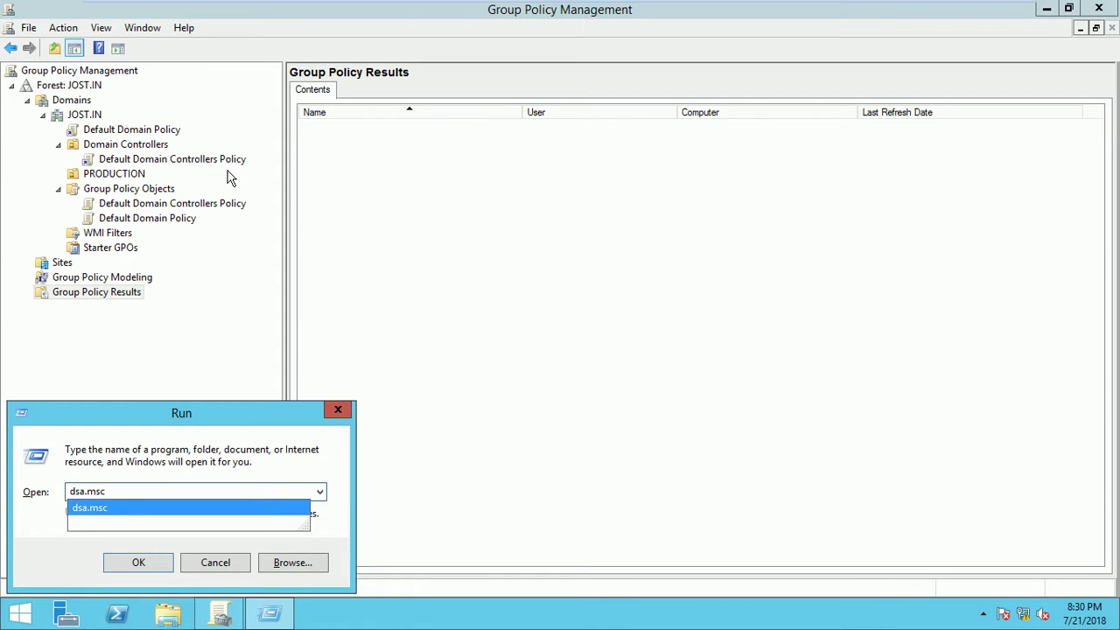
key(Return)
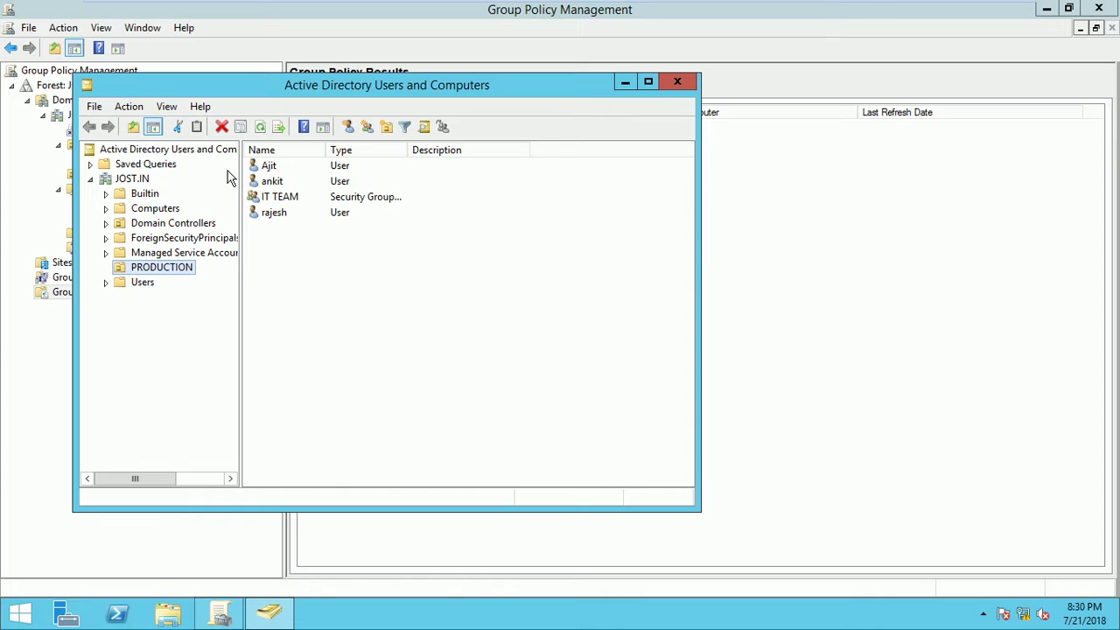
click(652, 81)
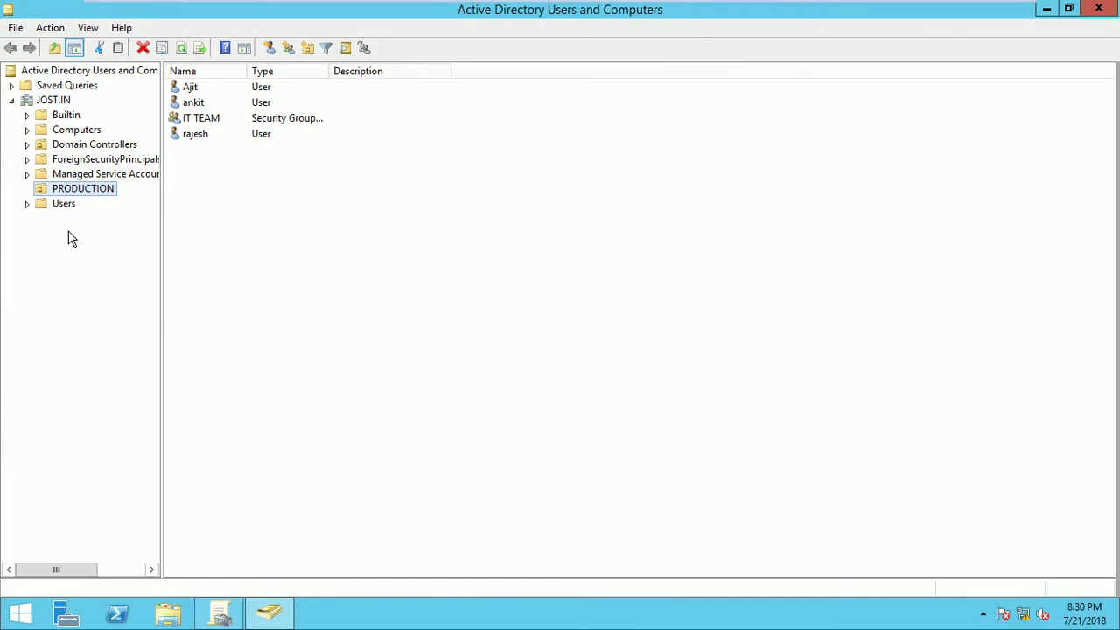
Open the PRODUCTION organizational unit from the JOST.IN domain's contents
click(57, 103)
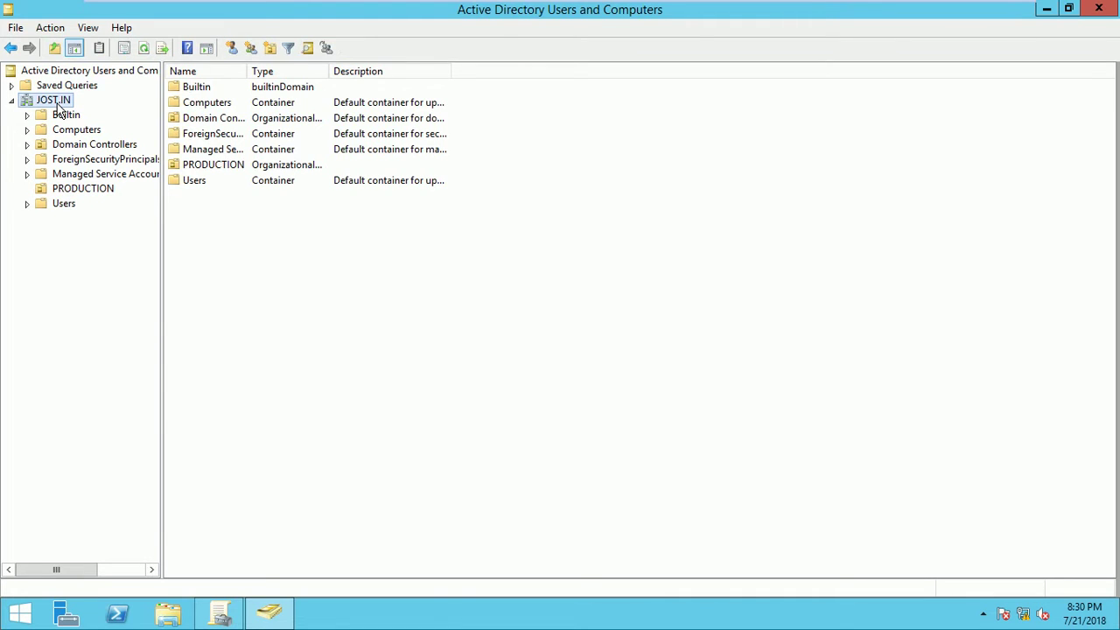
click(198, 161)
double_click(199, 161)
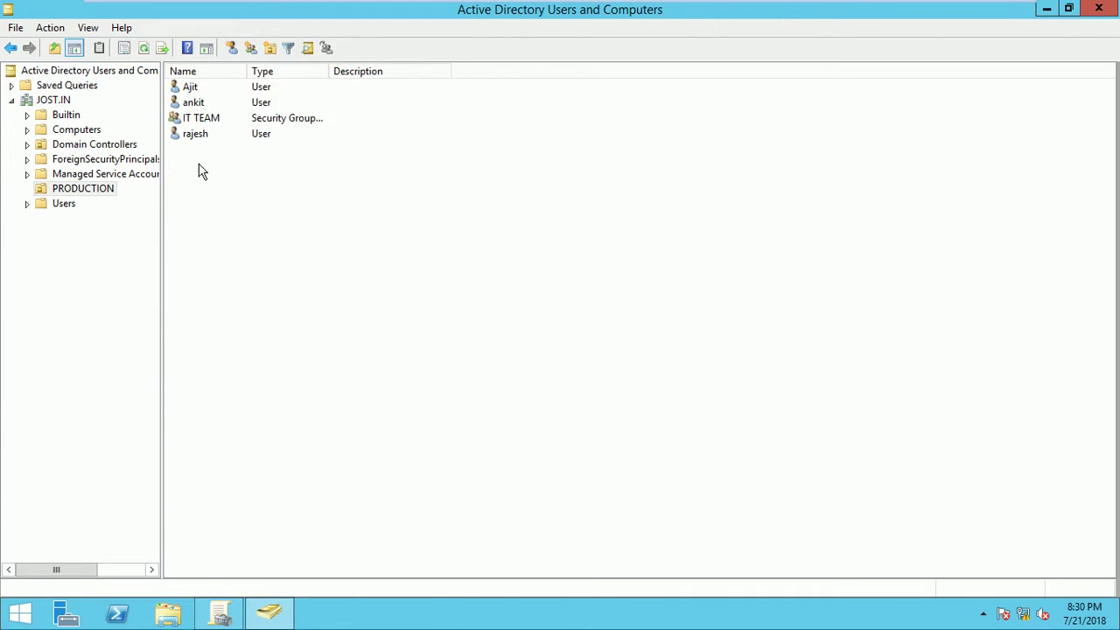
Examine the IT TEAM security group and the user accounts in the PRODUCTION organizational unit
click(189, 120)
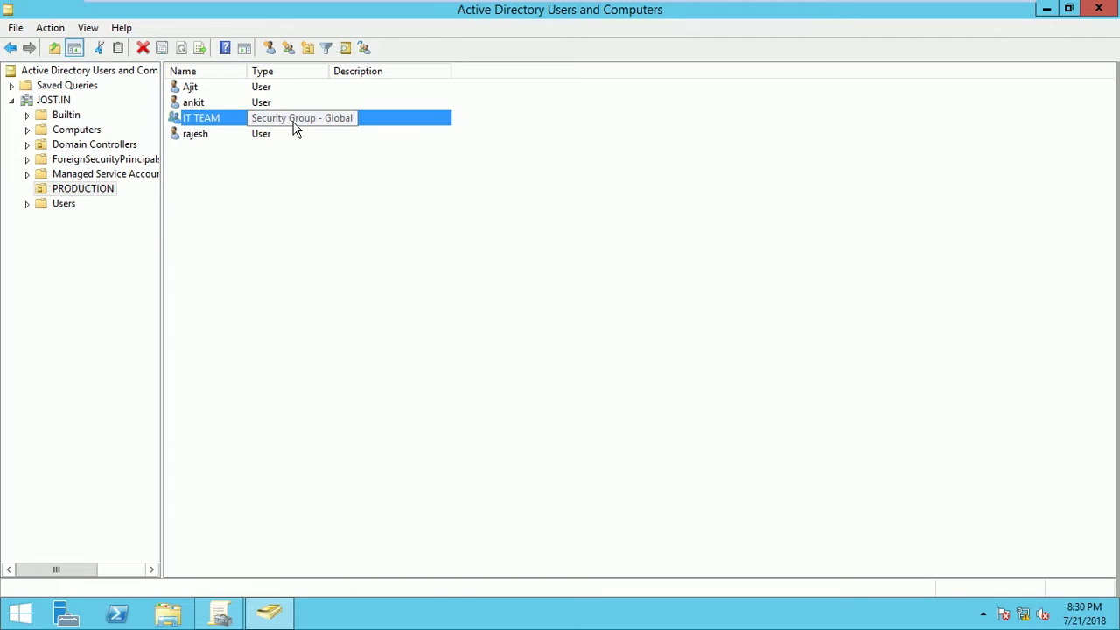
click(179, 140)
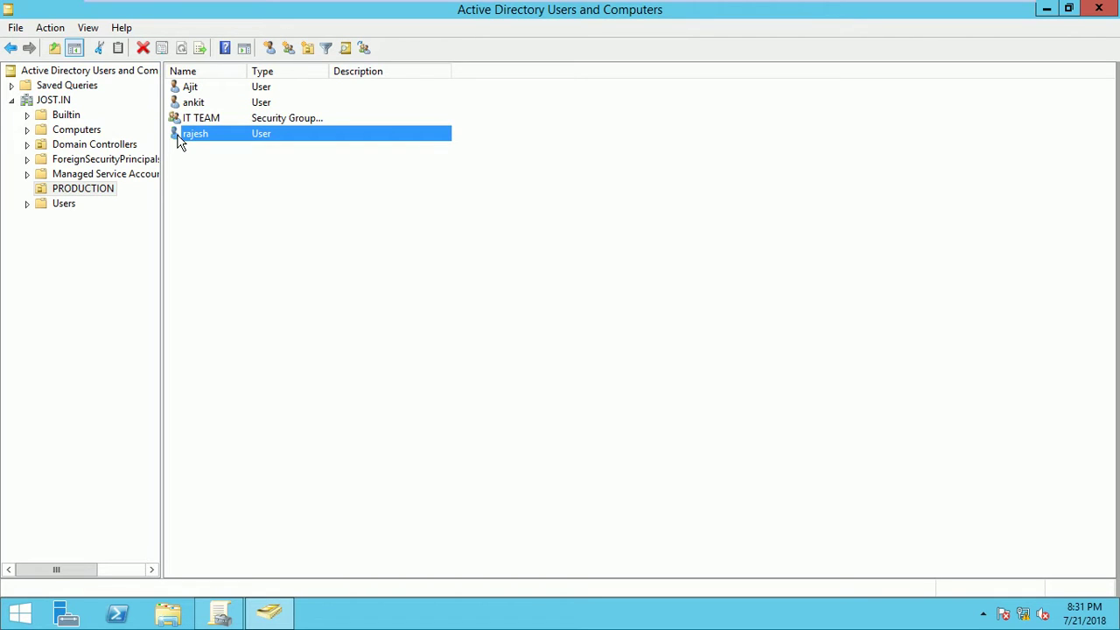
click(189, 105)
click(190, 91)
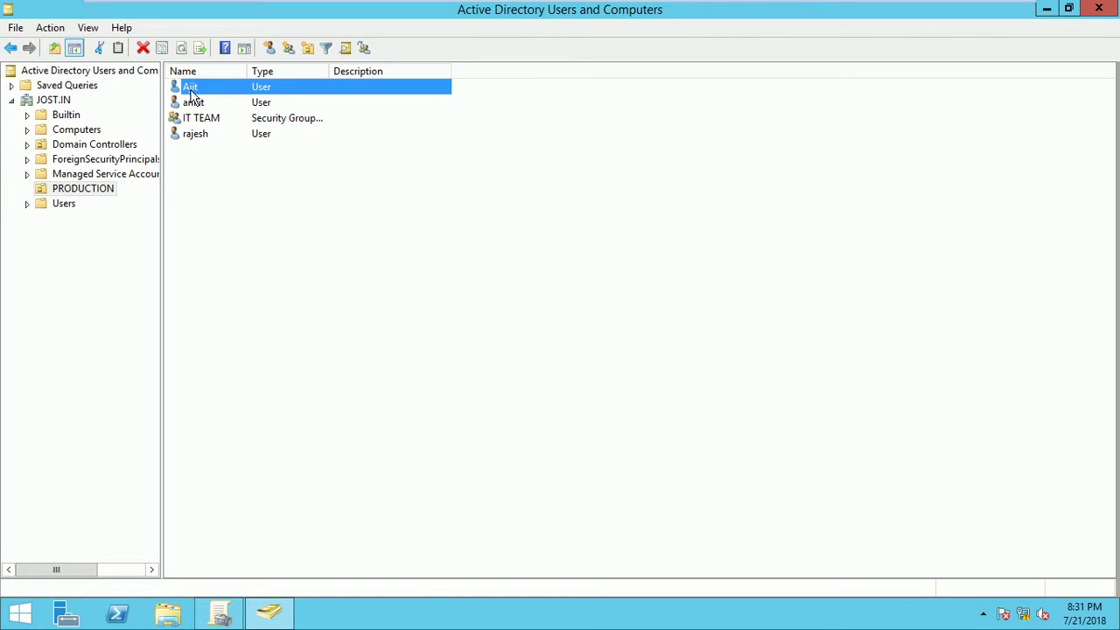
double_click(190, 117)
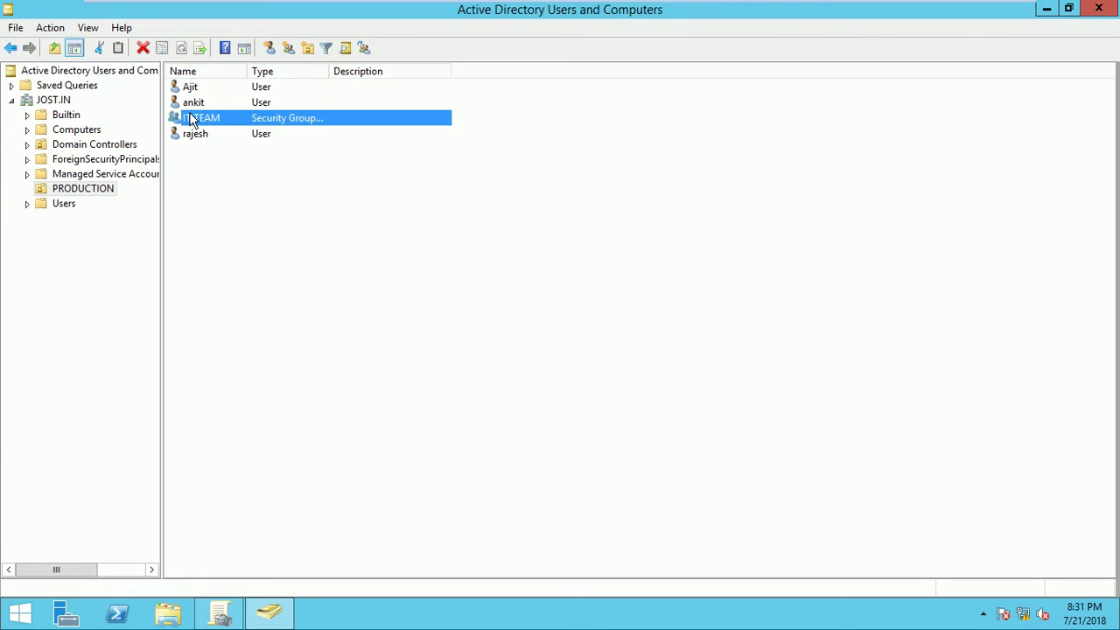
View the members of the IT TEAM security group and close its properties
click(467, 151)
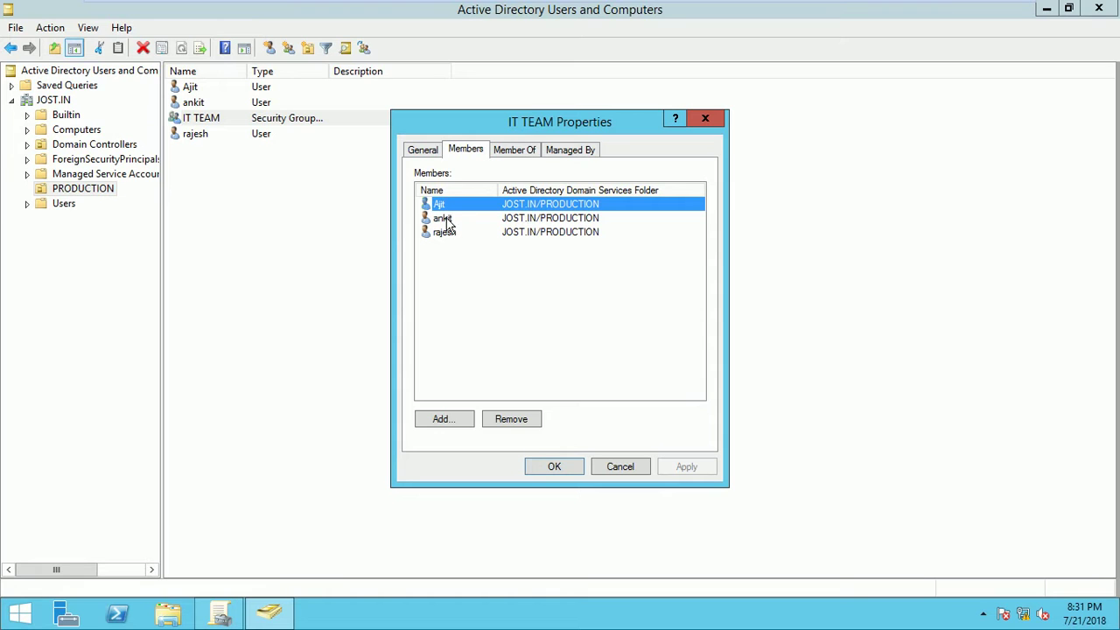
click(705, 121)
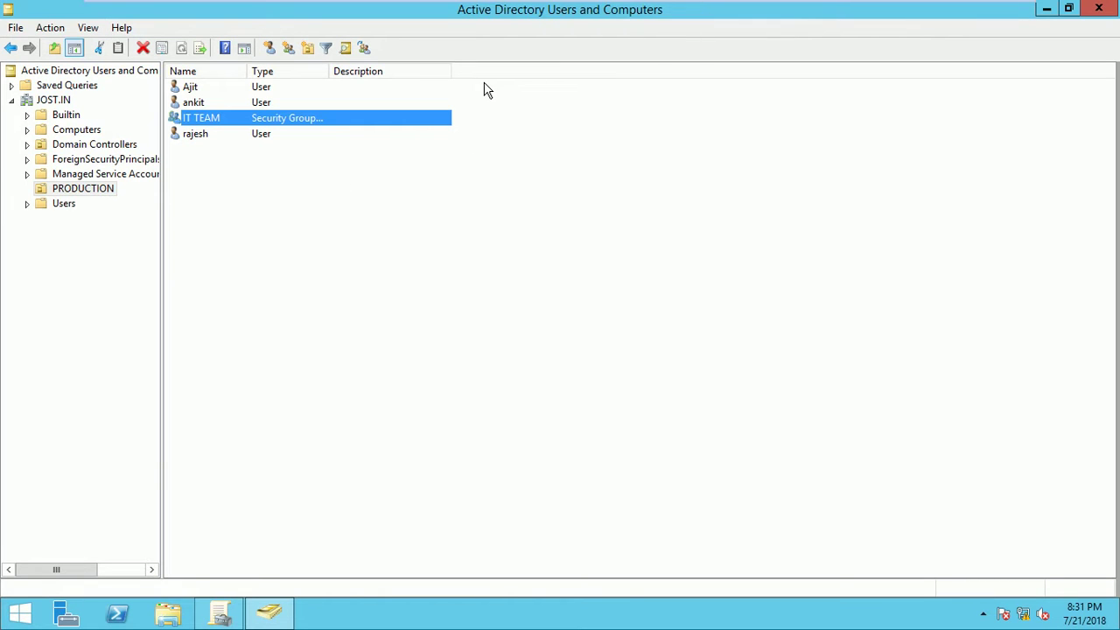
Examine the computer accounts in the Domain Controllers organizational unit and in the Computers container
click(56, 148)
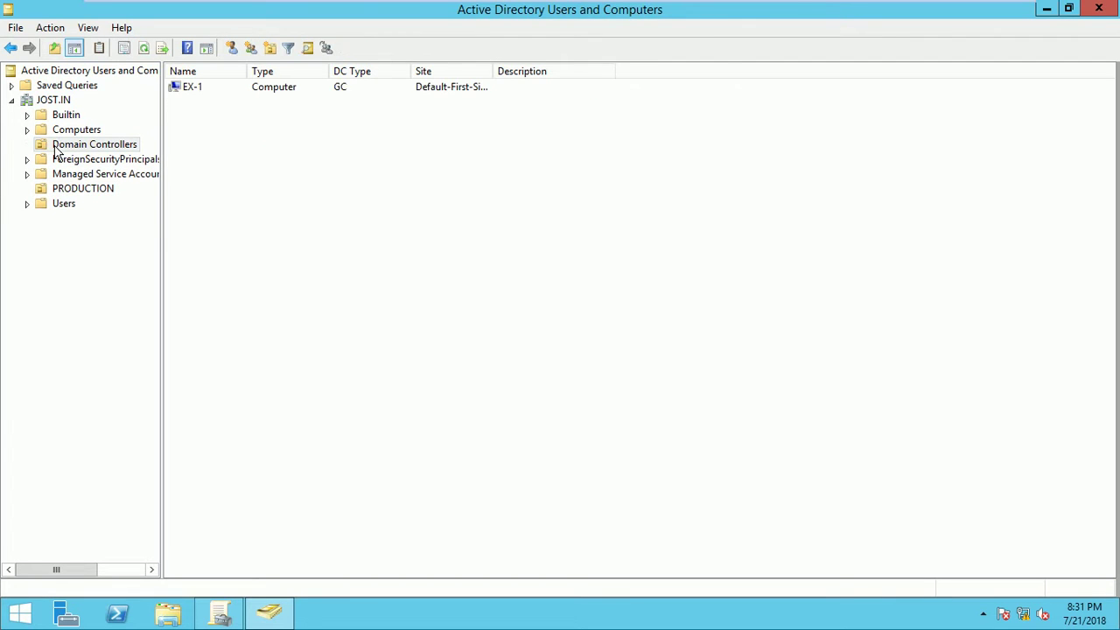
click(239, 88)
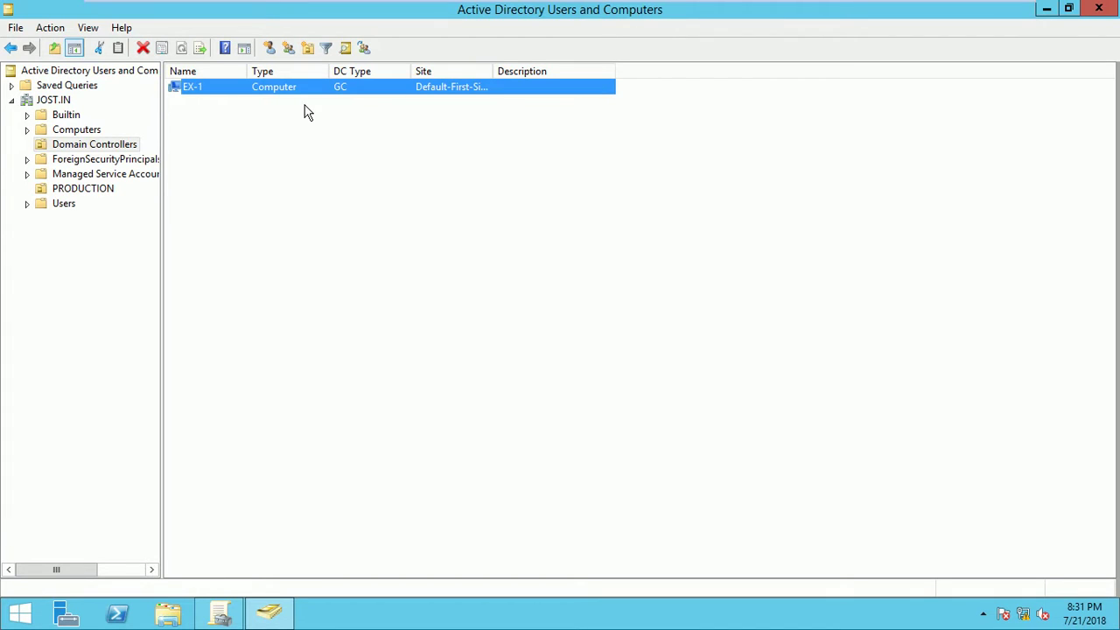
click(76, 130)
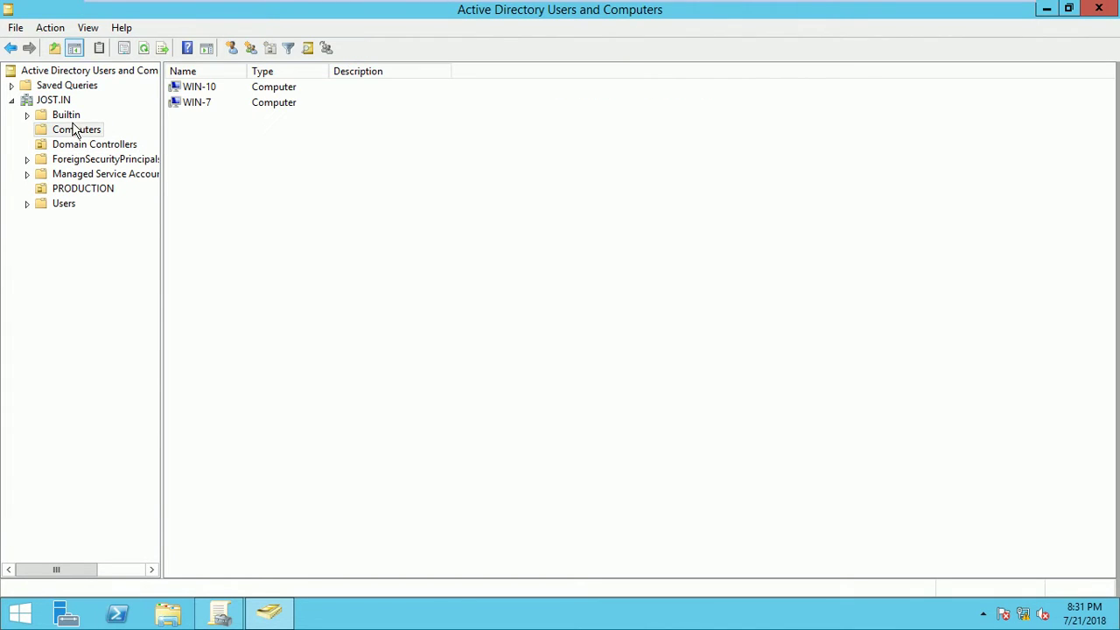
click(200, 91)
click(200, 102)
key(Up)
click(200, 103)
click(201, 89)
click(200, 104)
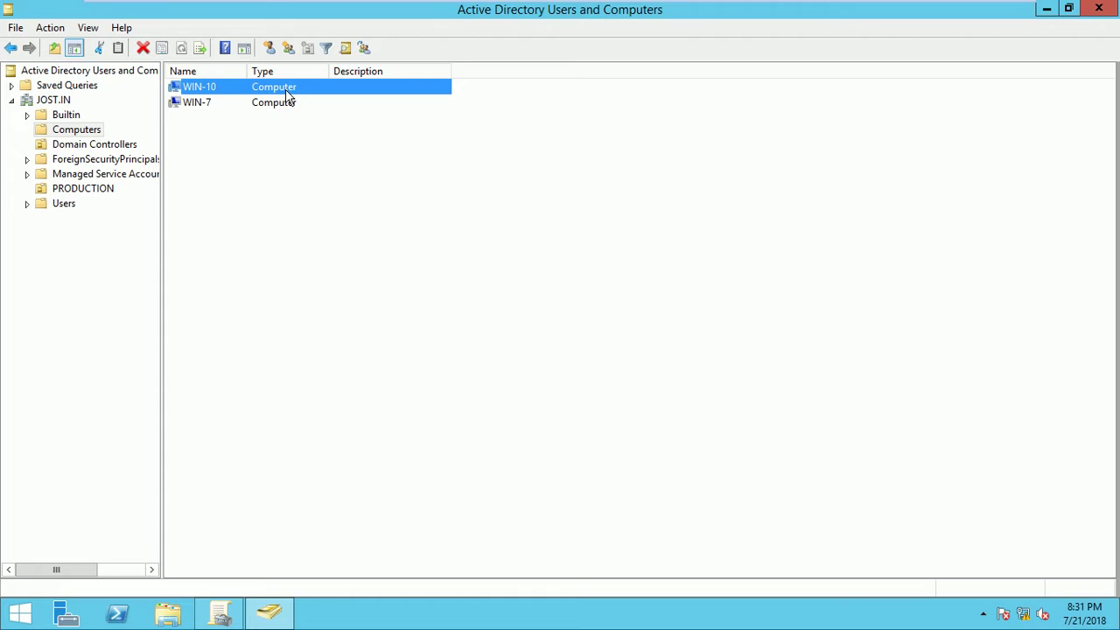
click(204, 107)
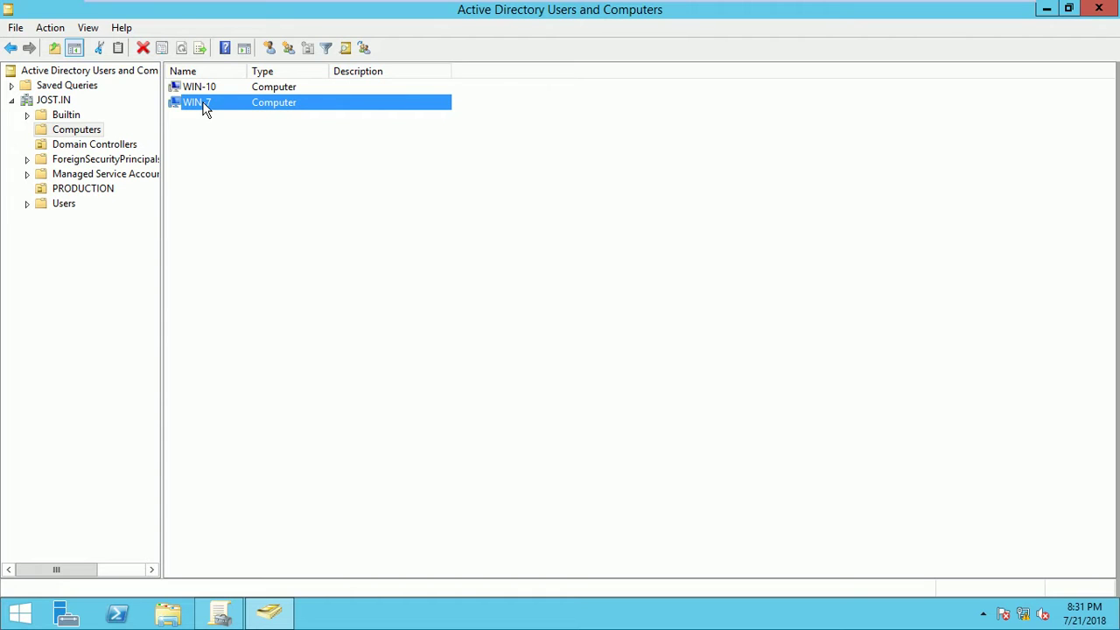
View the general properties of the WIN-7 computer, highlight the host part of its DNS name, and close the properties
double_click(204, 105)
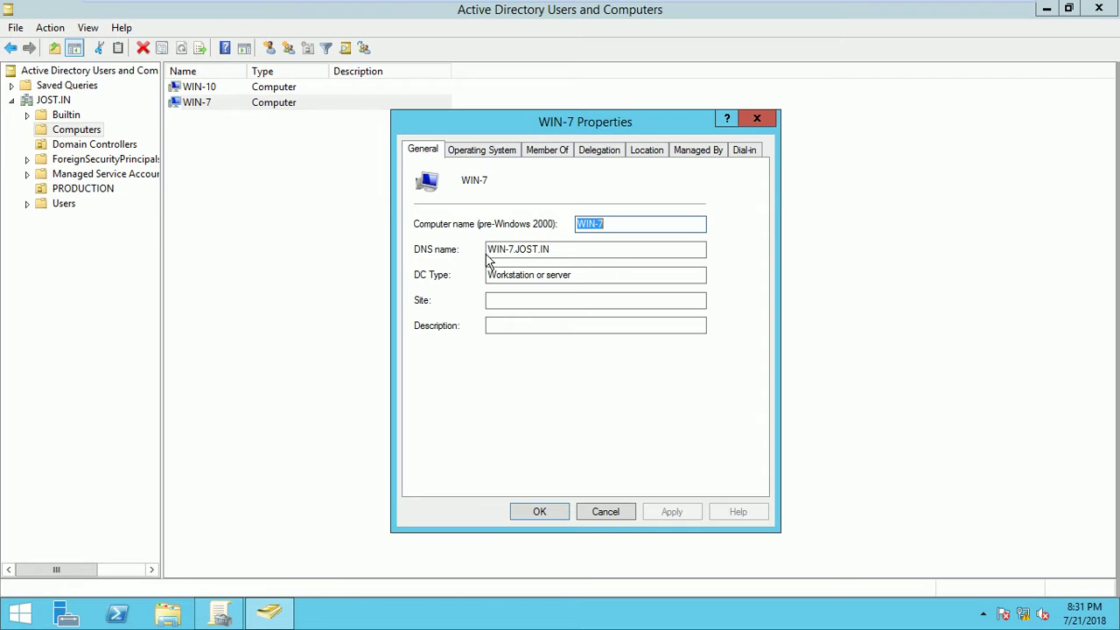
drag(489, 253, 516, 251)
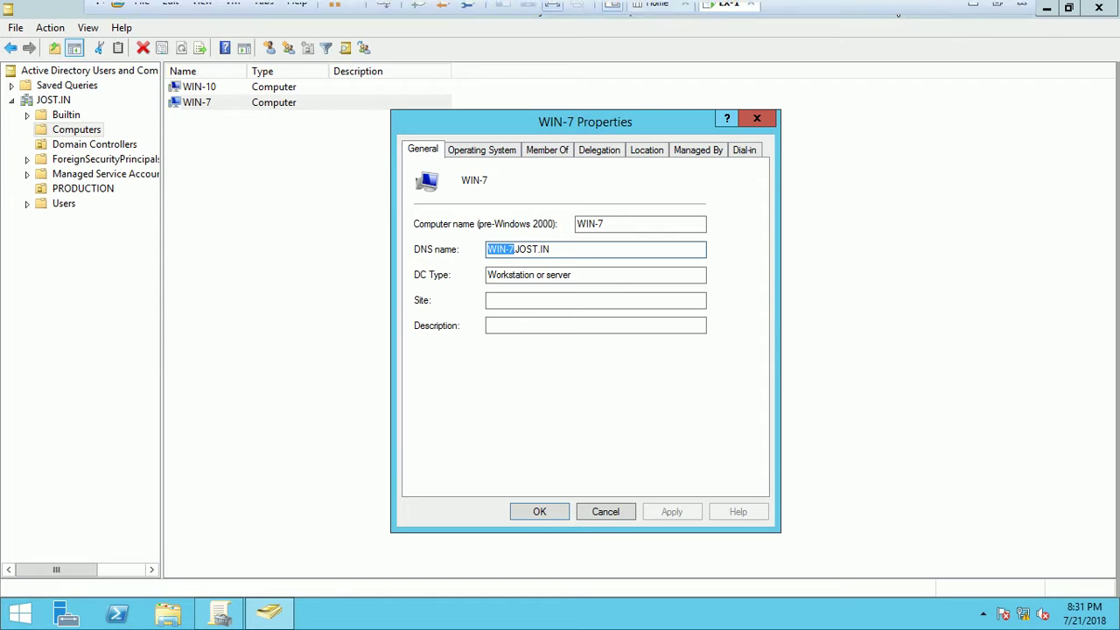
click(999, 10)
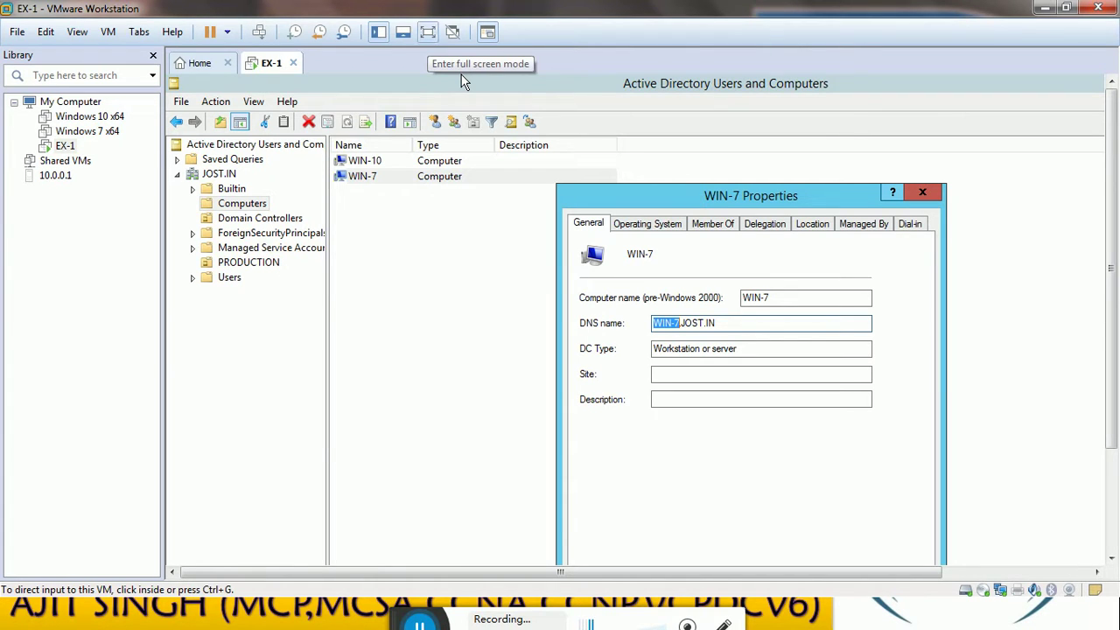
click(428, 32)
click(544, 513)
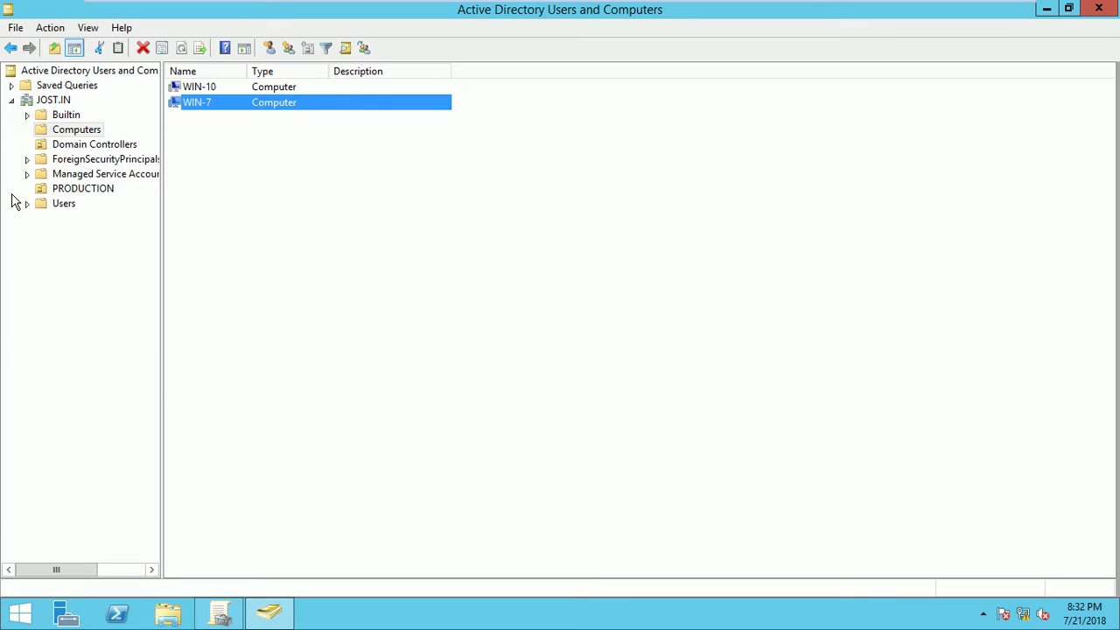
View the PRODUCTION organizational unit's contents again and close Active Directory Users and Computers to return to Group Policy Management
click(66, 189)
mouse_move(1119, 1)
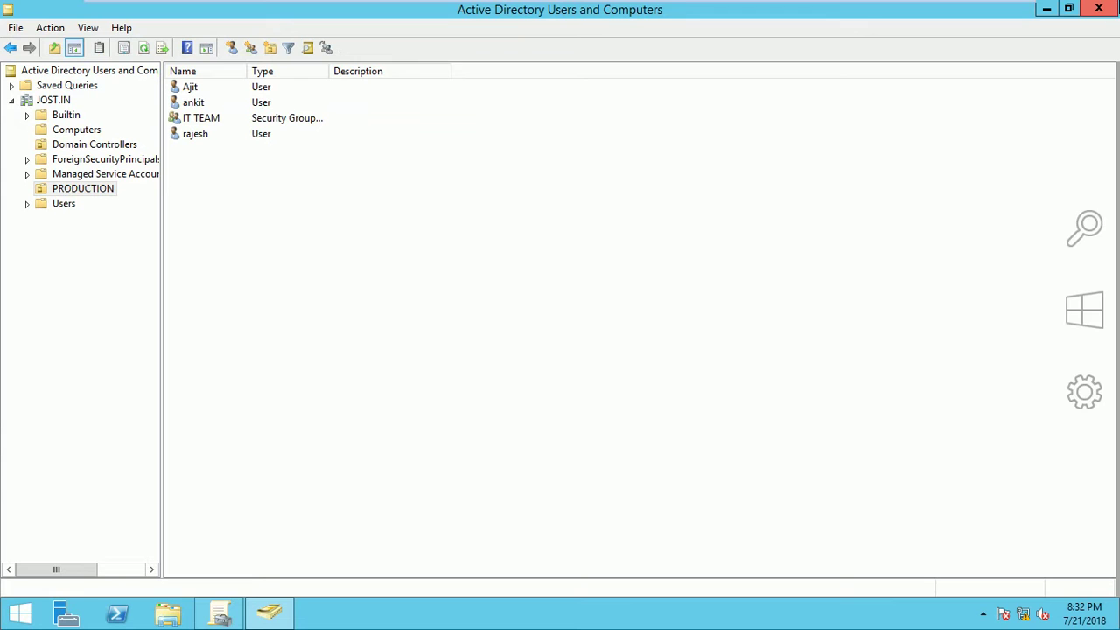
click(1099, 9)
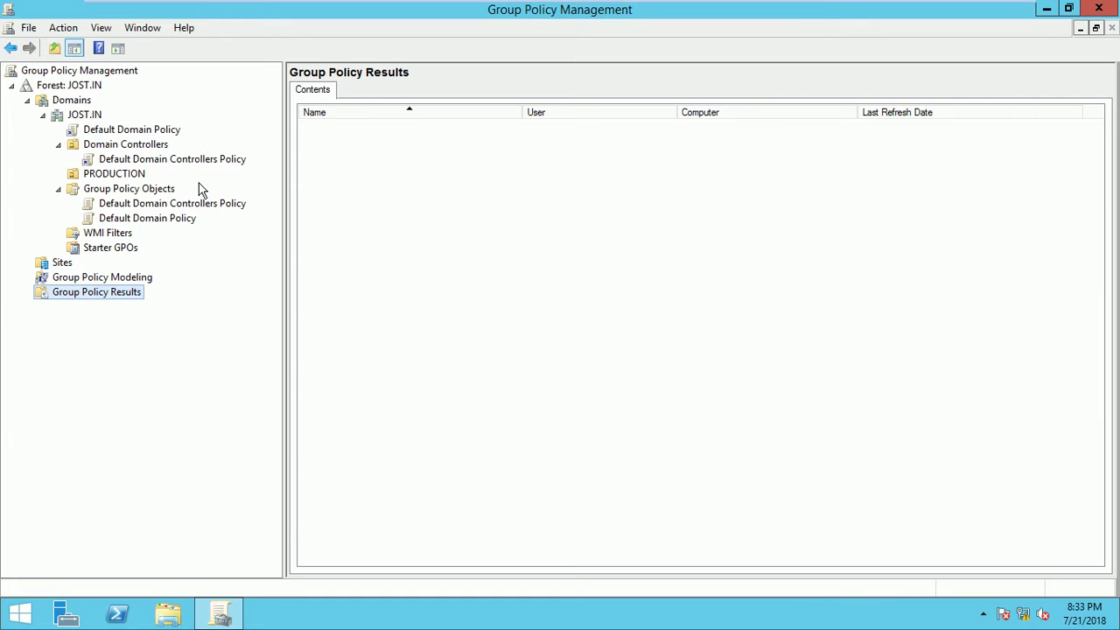
Create a Group Policy Object named "cmd block for sales" in the domain's Group Policy Objects, with no source starter GPO
right_click(90, 188)
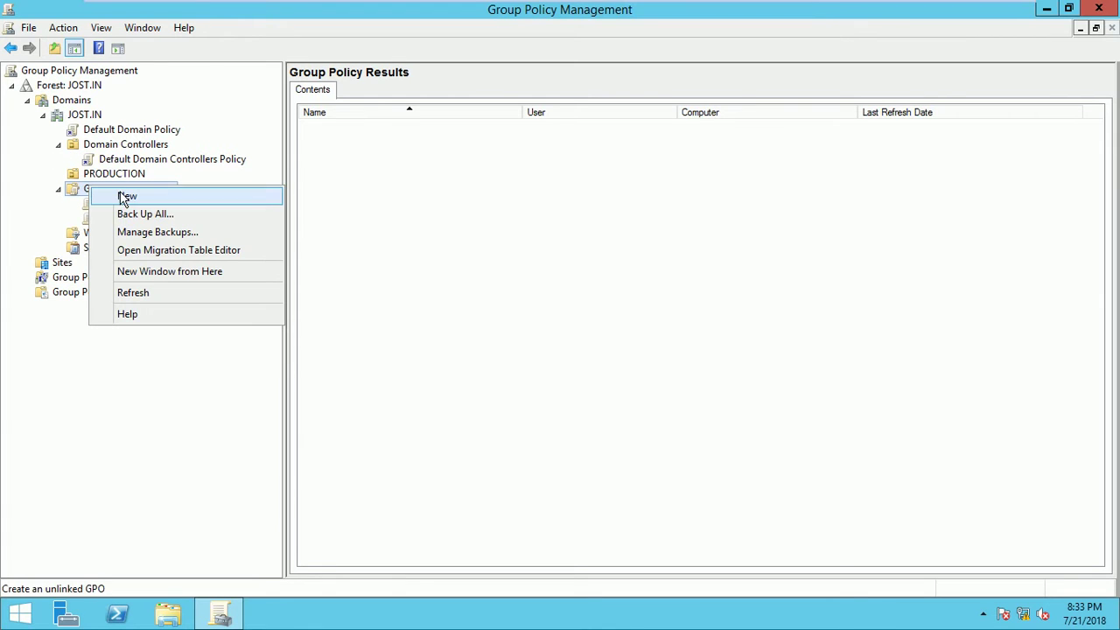
click(125, 196)
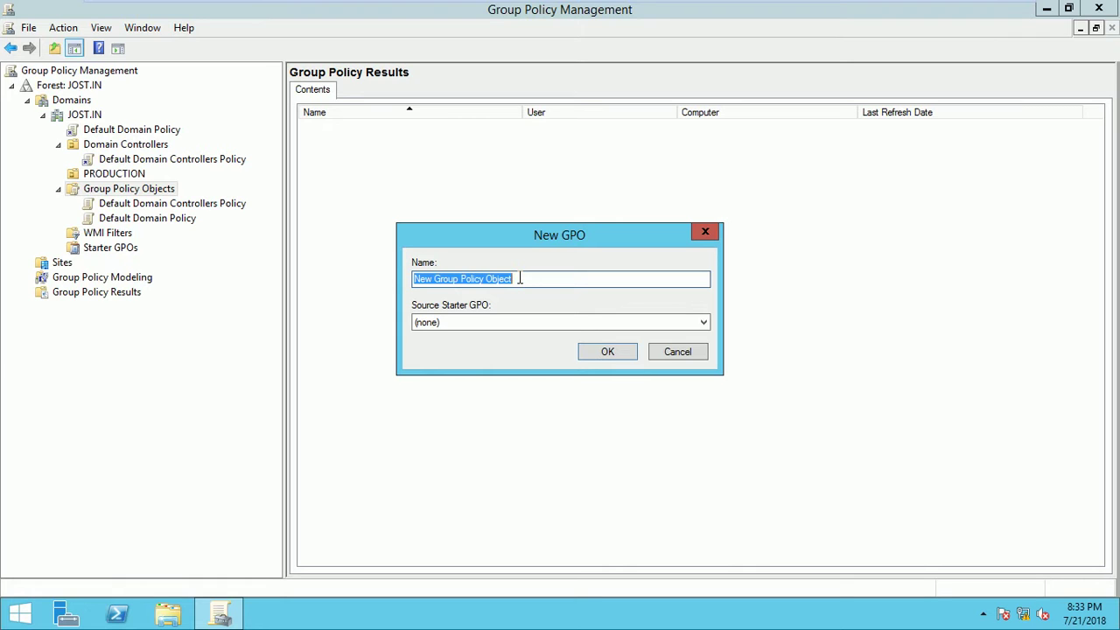
text(cm)
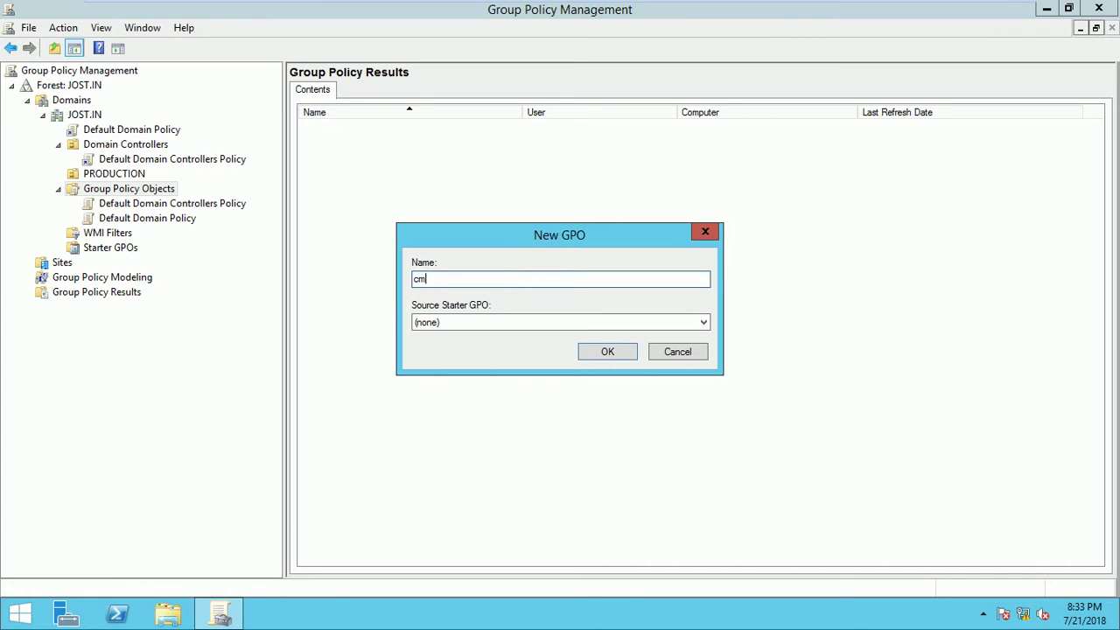
text(d block for sales)
drag(470, 278, 495, 279)
click(495, 279)
click(448, 323)
click(448, 323)
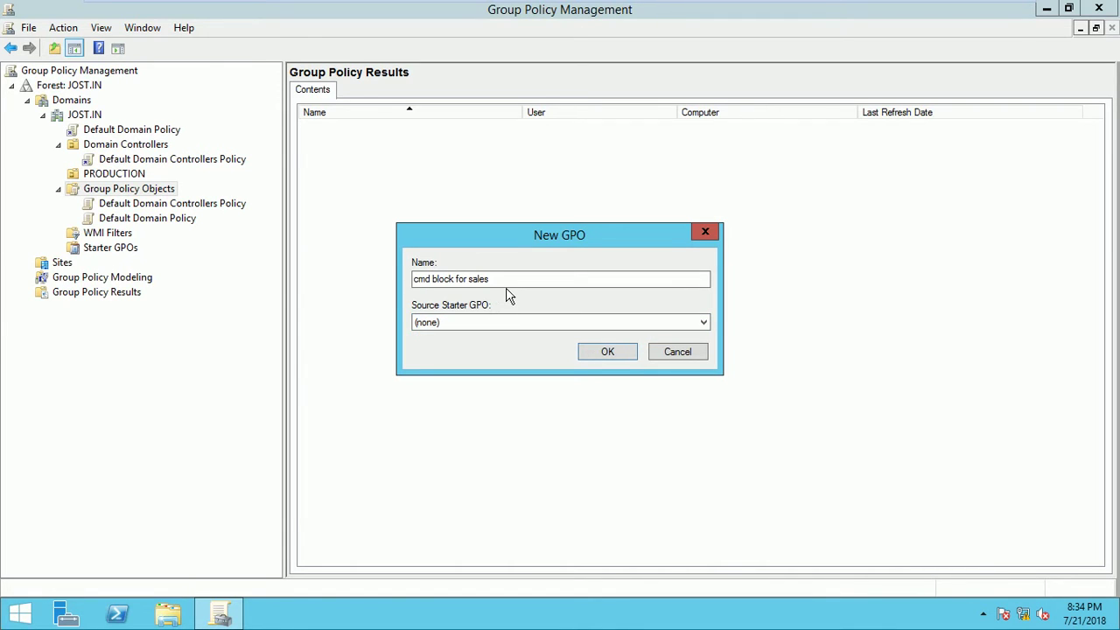
click(612, 352)
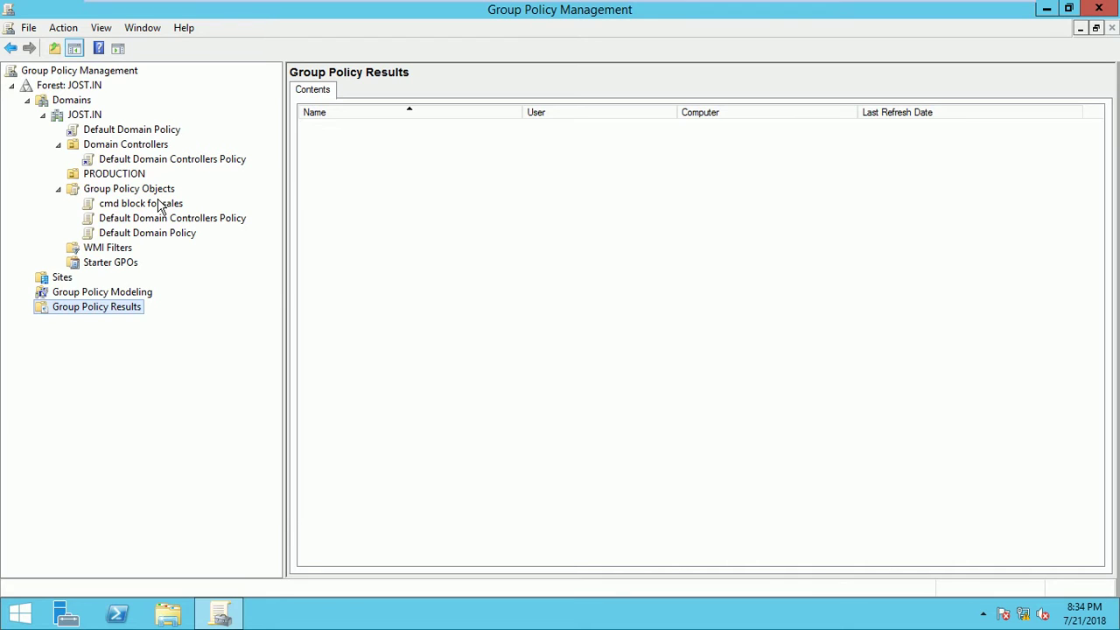
right_click(108, 207)
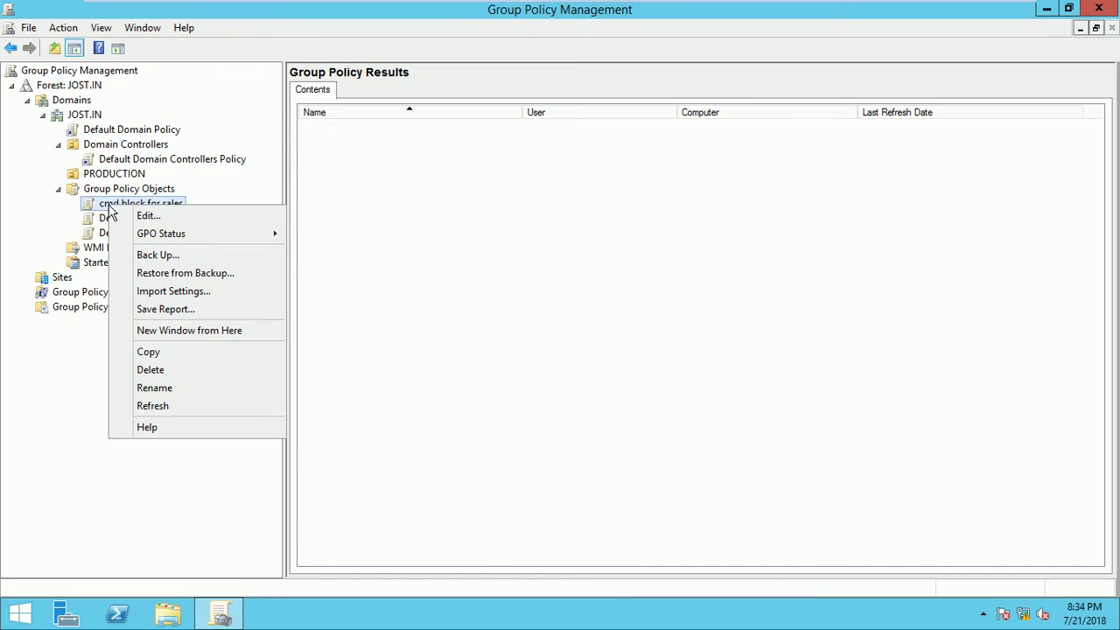
click(55, 218)
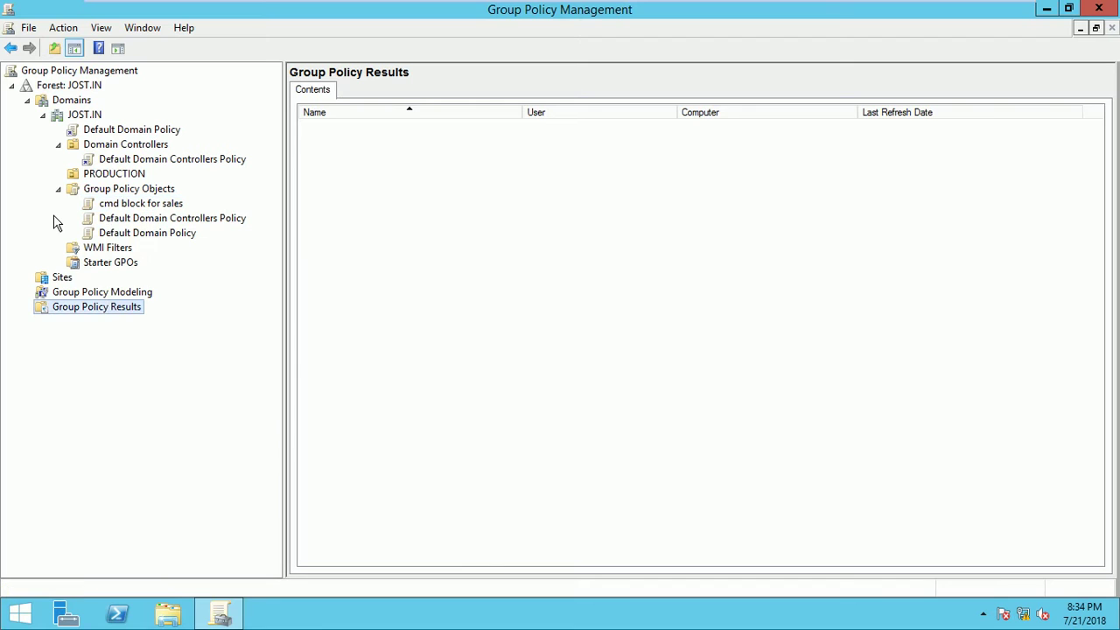
right_click(104, 175)
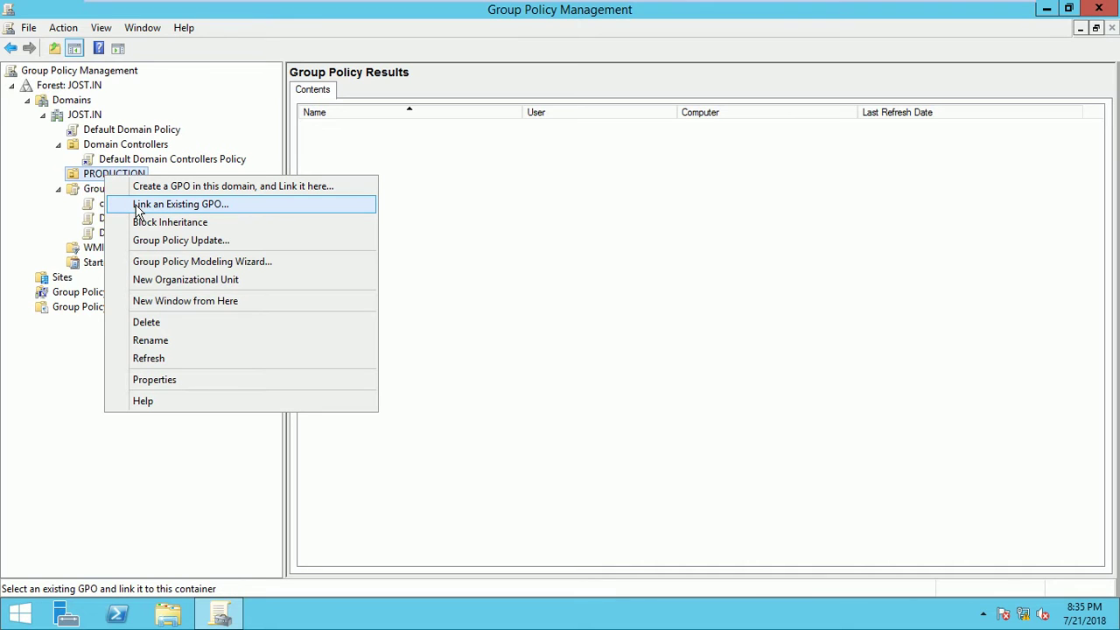
click(138, 208)
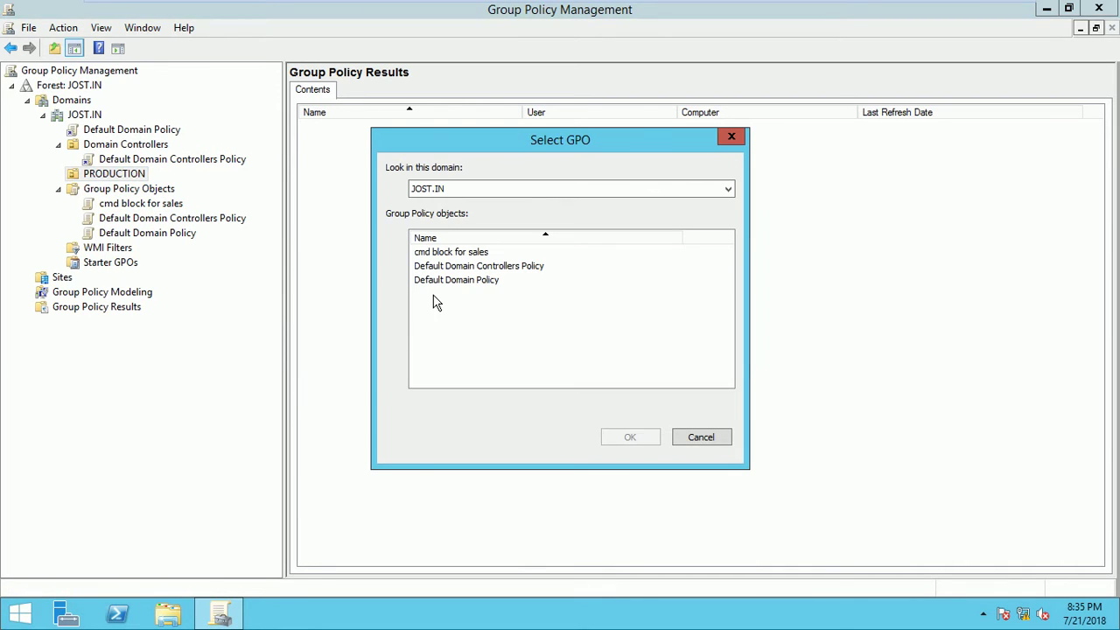
click(448, 253)
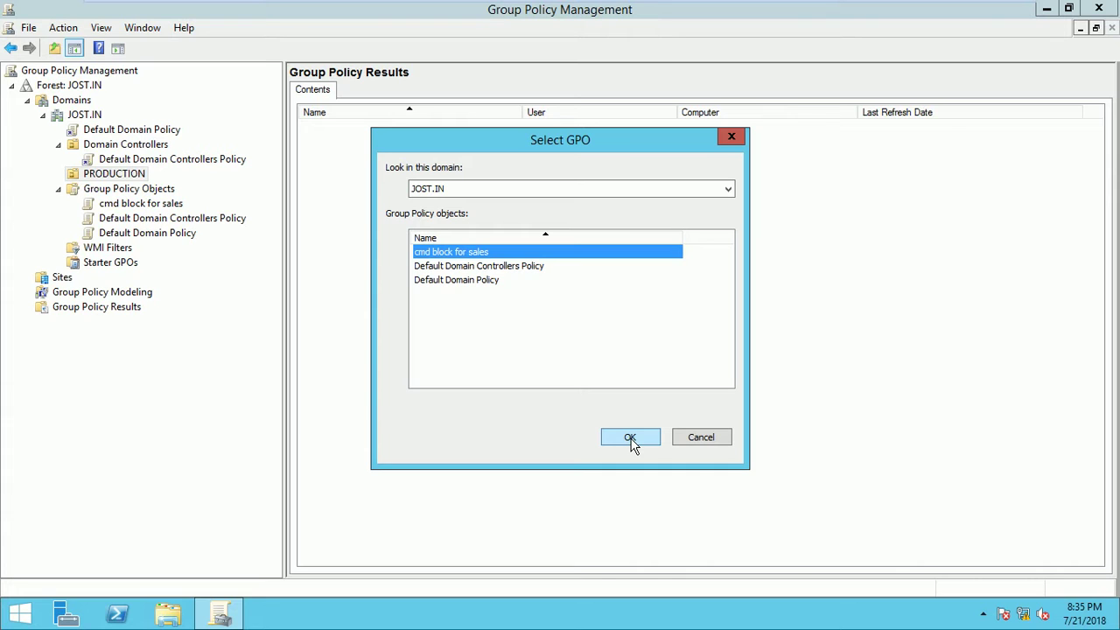
click(711, 446)
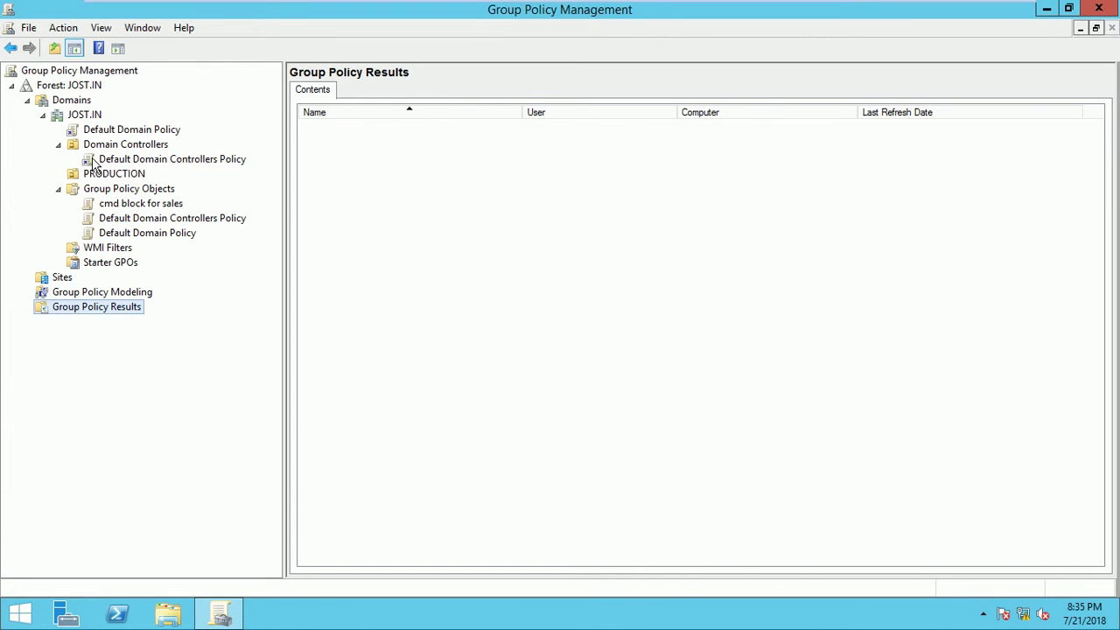
Link the existing "cmd block for sales" GPO to the PRODUCTION organizational unit
right_click(100, 174)
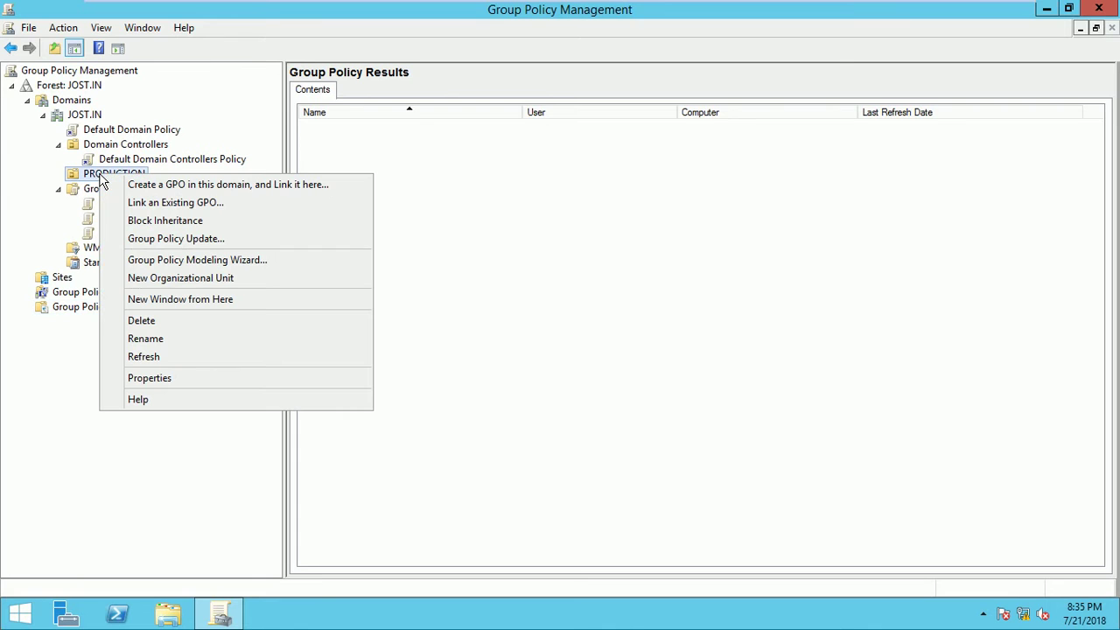
click(157, 210)
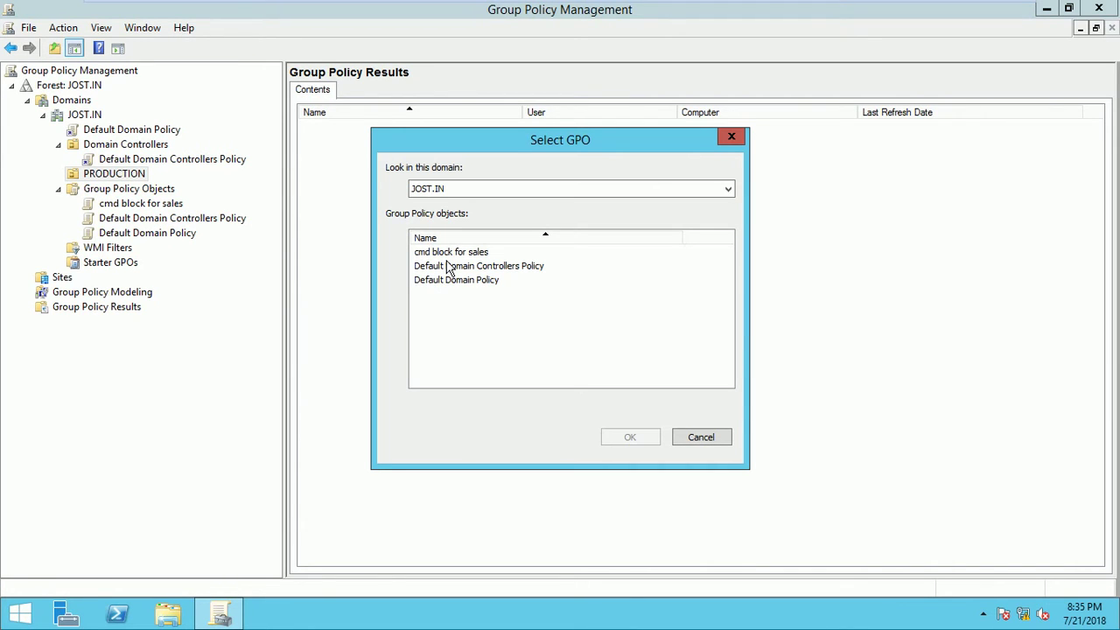
click(456, 254)
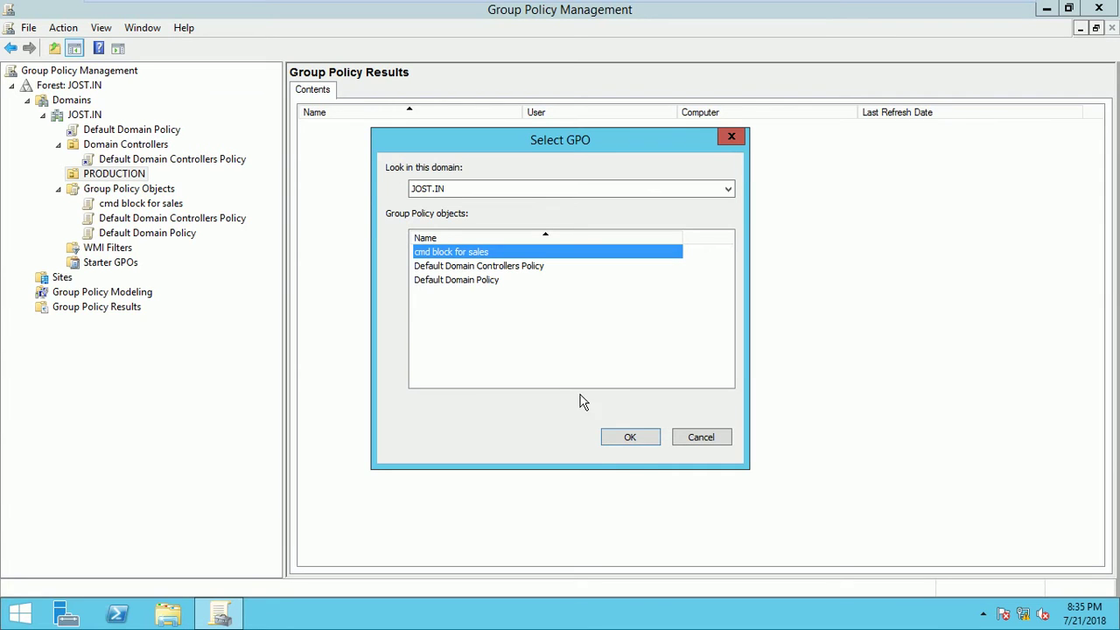
click(630, 437)
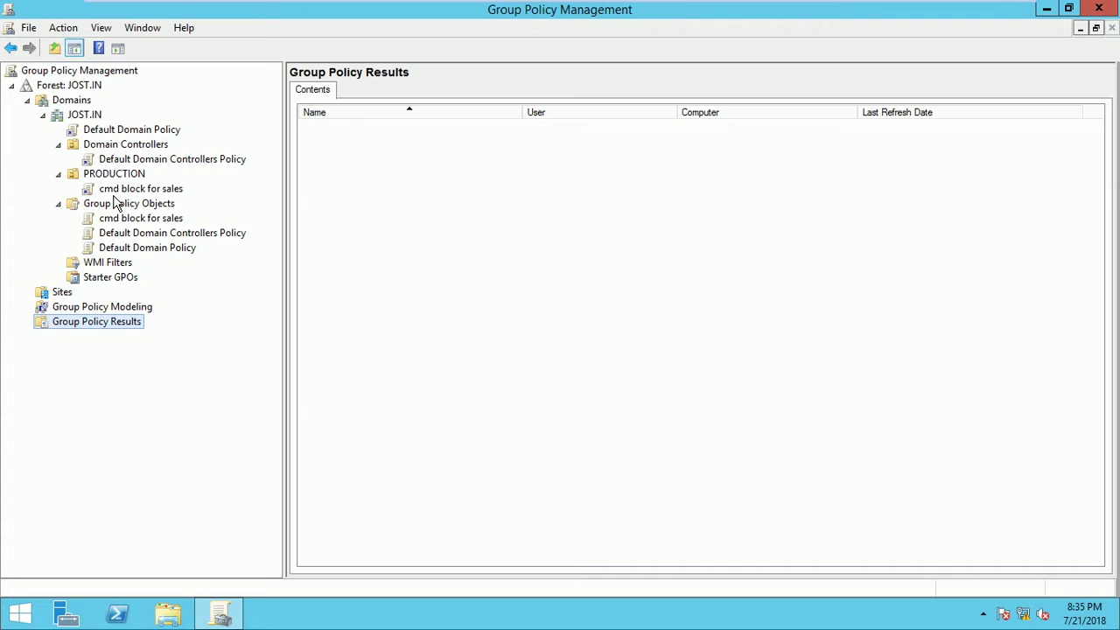
Delete the "cmd block for sales" link from the PRODUCTION organizational unit
right_click(113, 191)
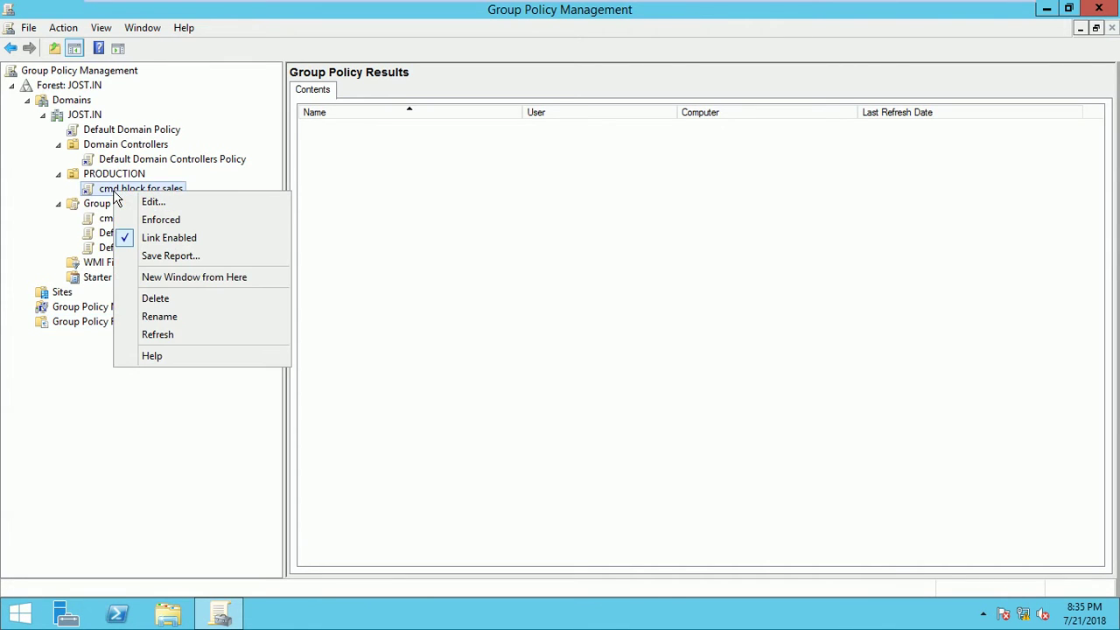
click(172, 302)
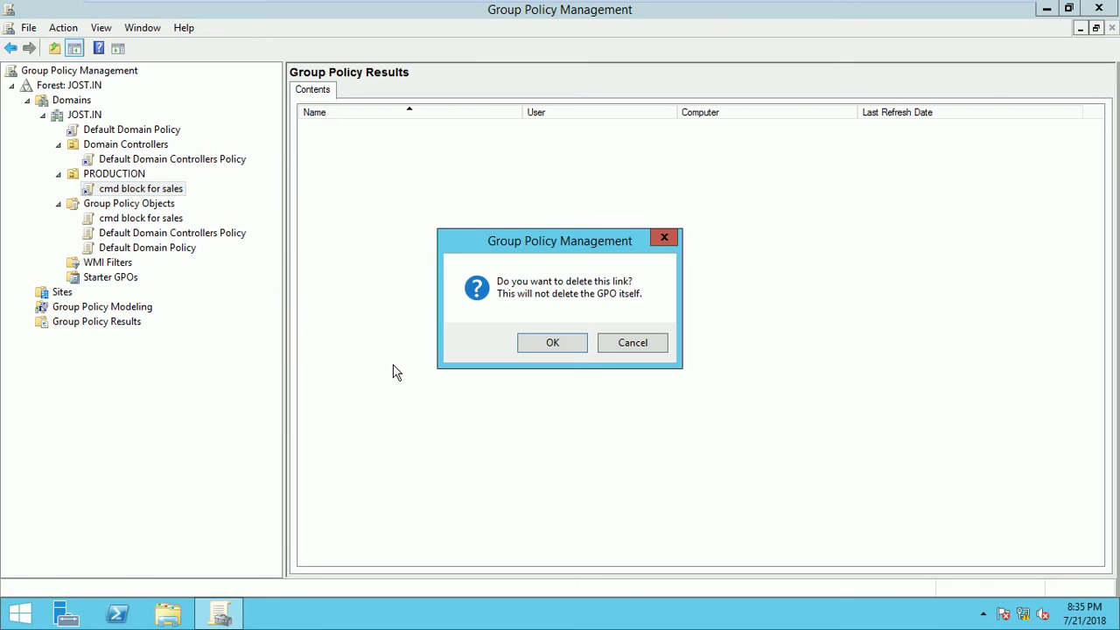
click(576, 345)
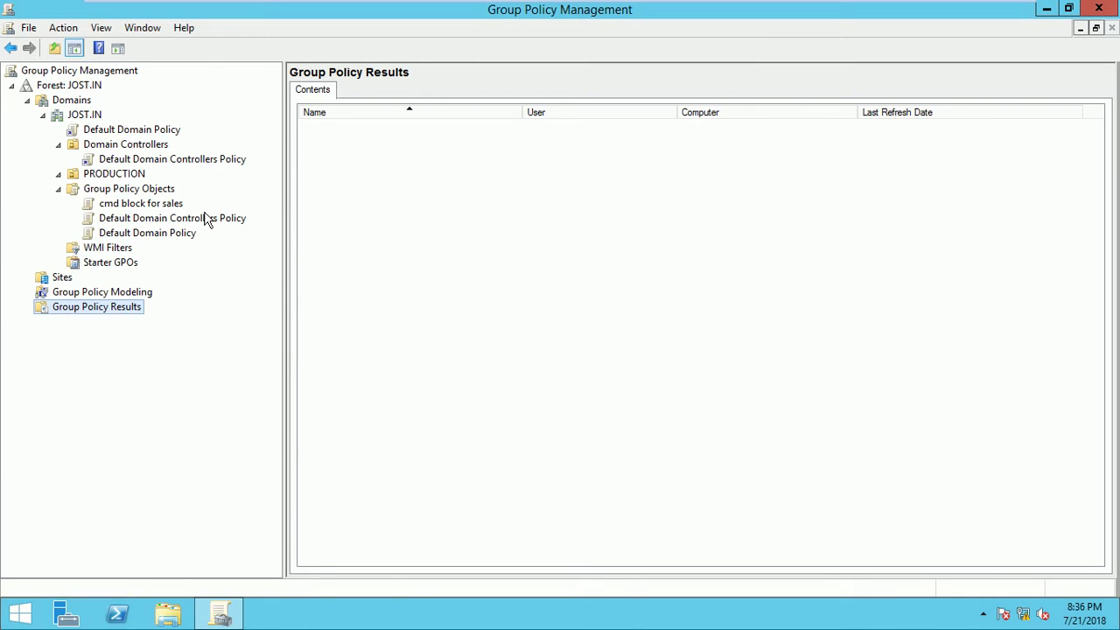
Delete the "cmd block for sales" GPO from Group Policy Objects and collapse that container
right_click(129, 205)
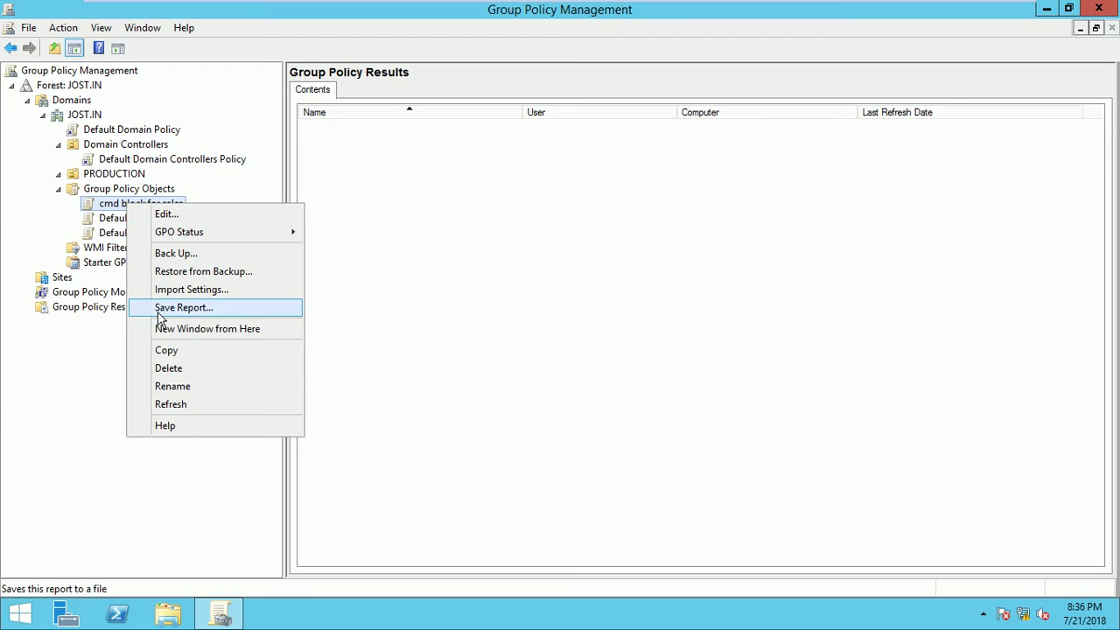
click(174, 371)
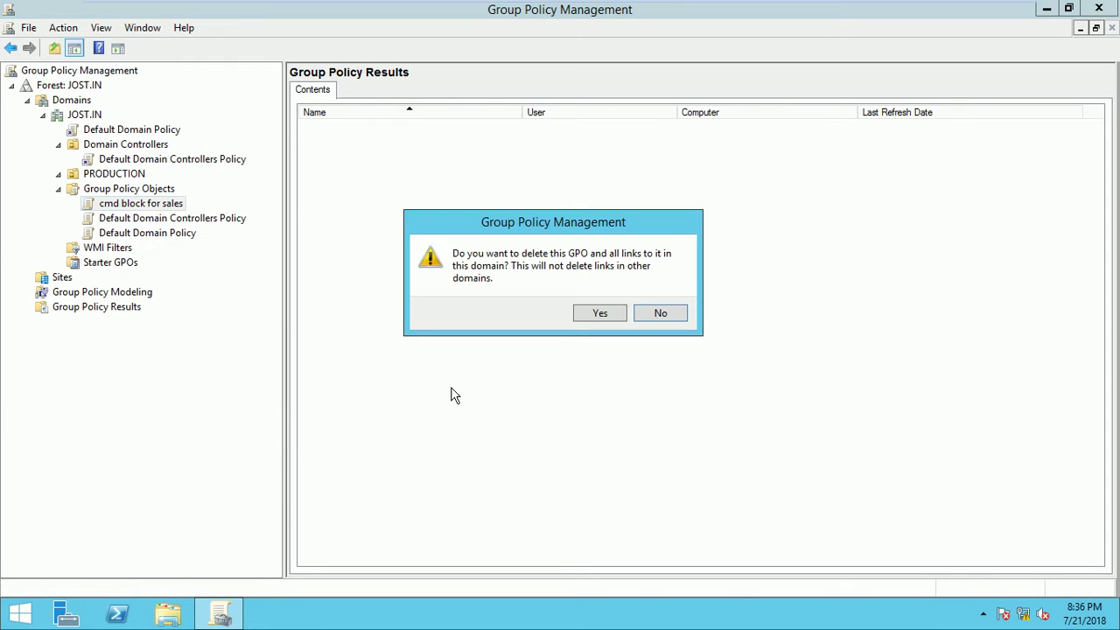
click(613, 317)
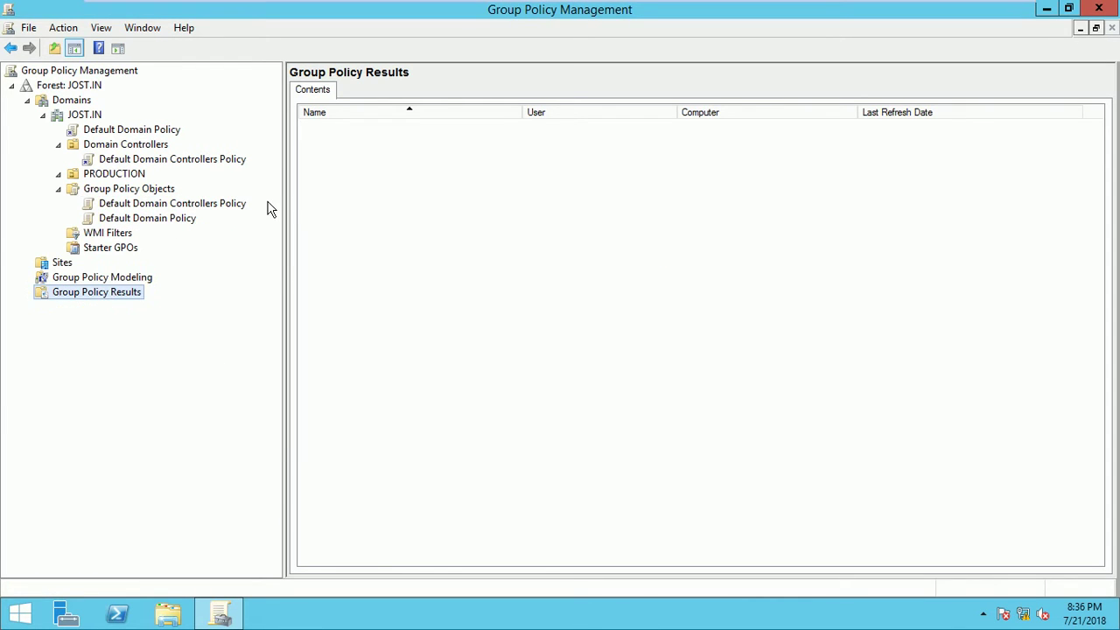
click(59, 189)
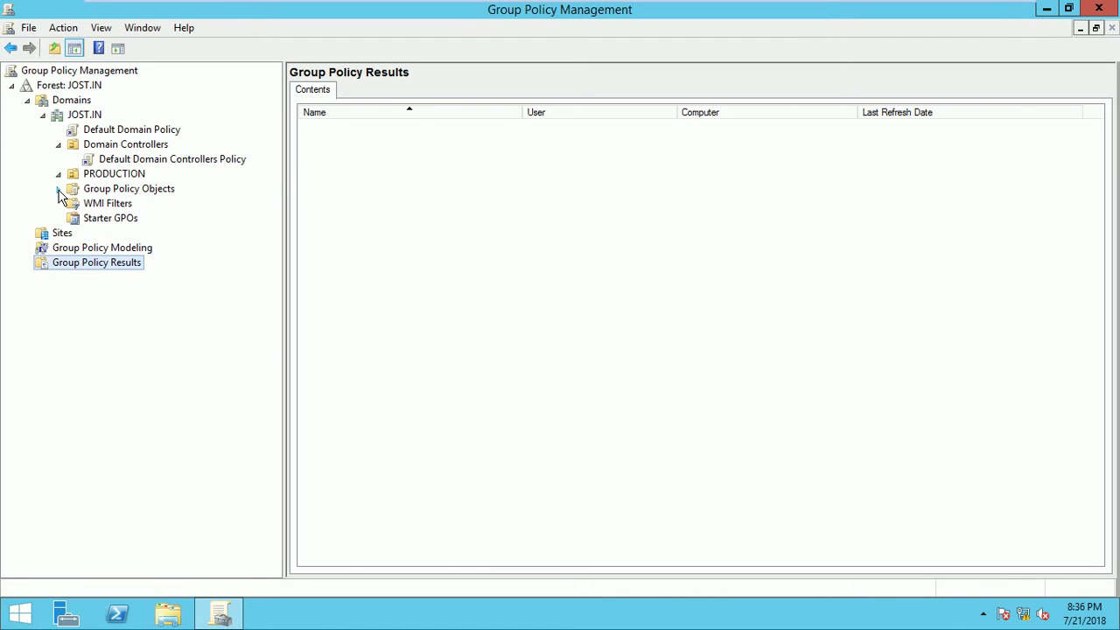
Create a GPO named "CMD BLOCK FOR SALES" in the domain and link it directly to the PRODUCTION organizational unit
click(59, 189)
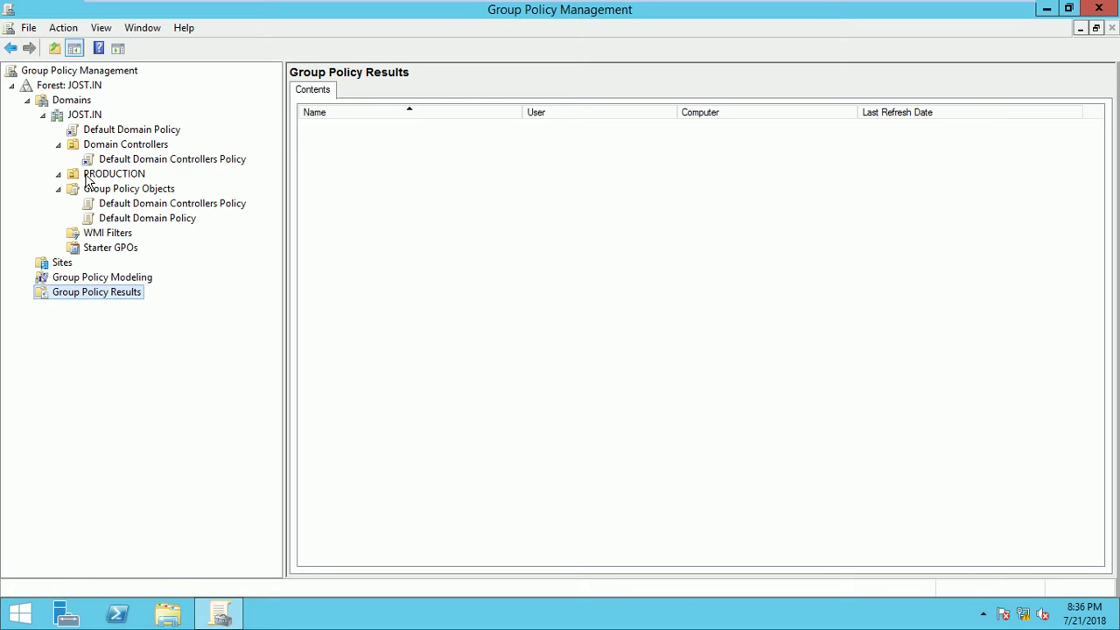
right_click(88, 179)
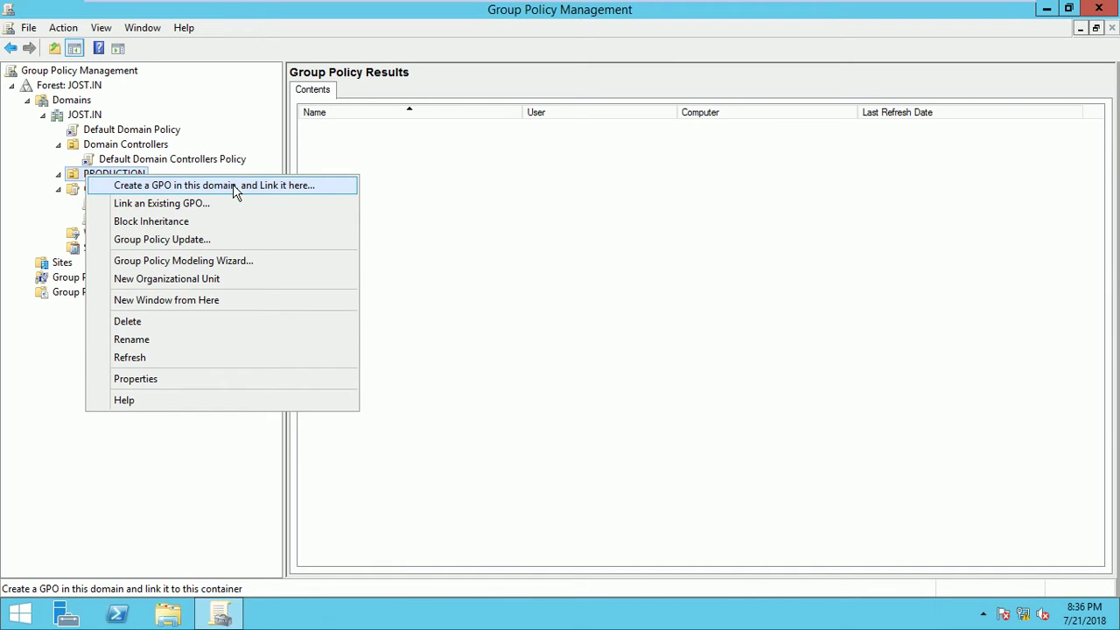
click(234, 185)
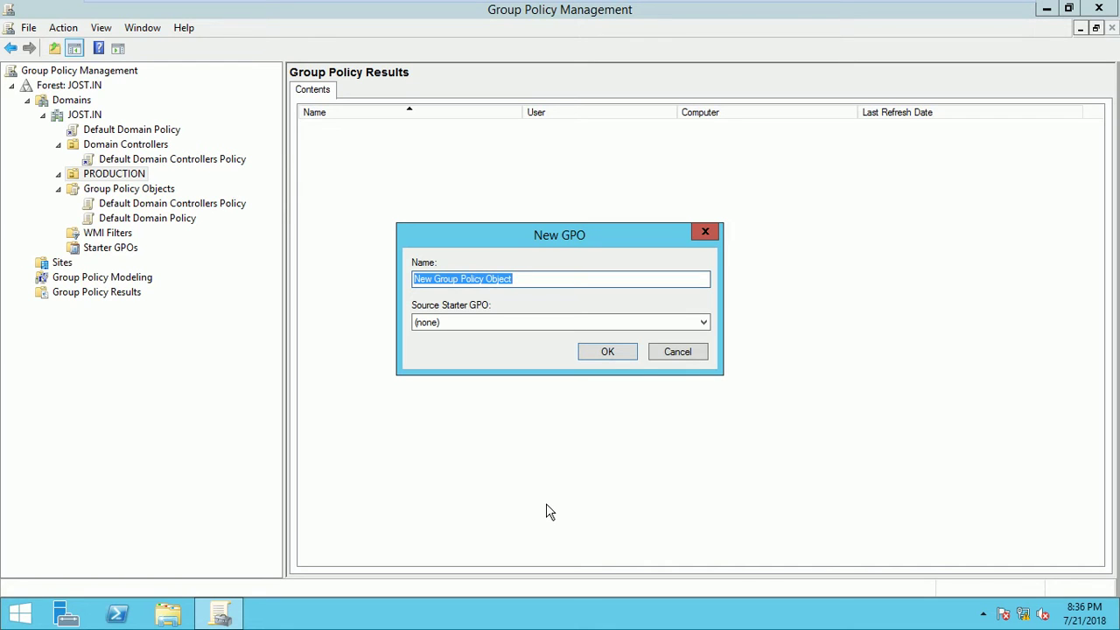
text(CMD )
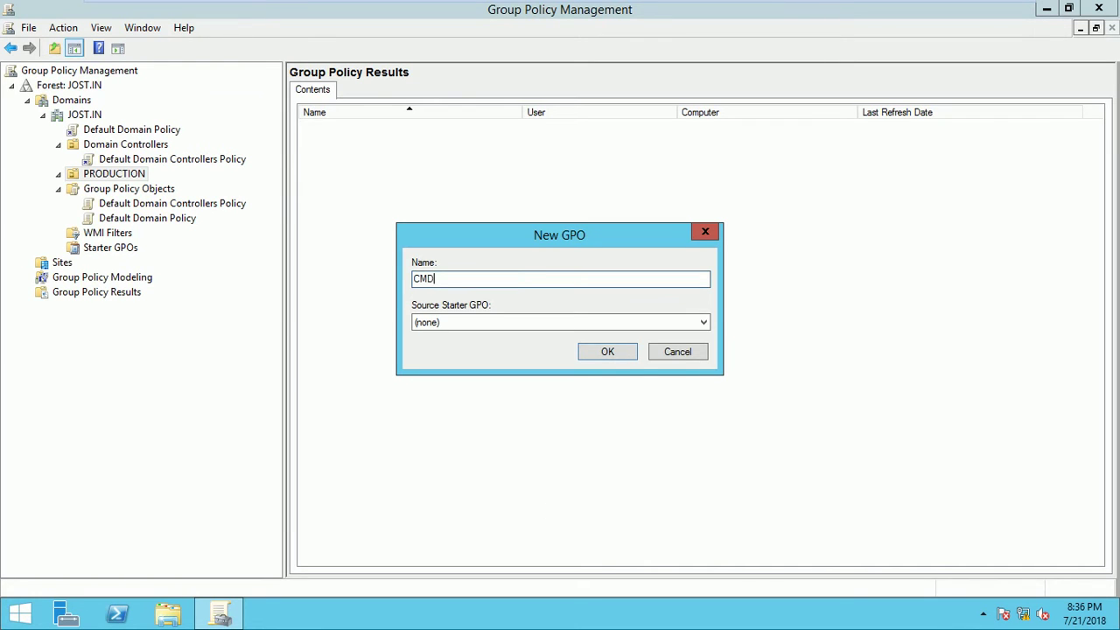
text(BLOCK FOR SALES)
click(608, 355)
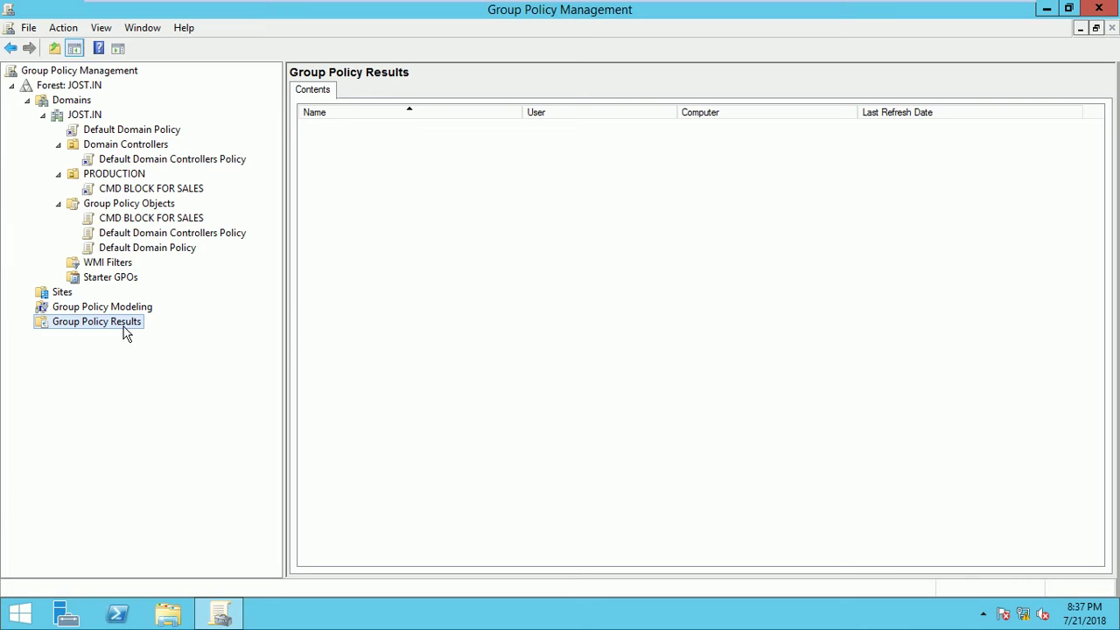
Open a Command Prompt window on the server using the Run command CMD
click(323, 324)
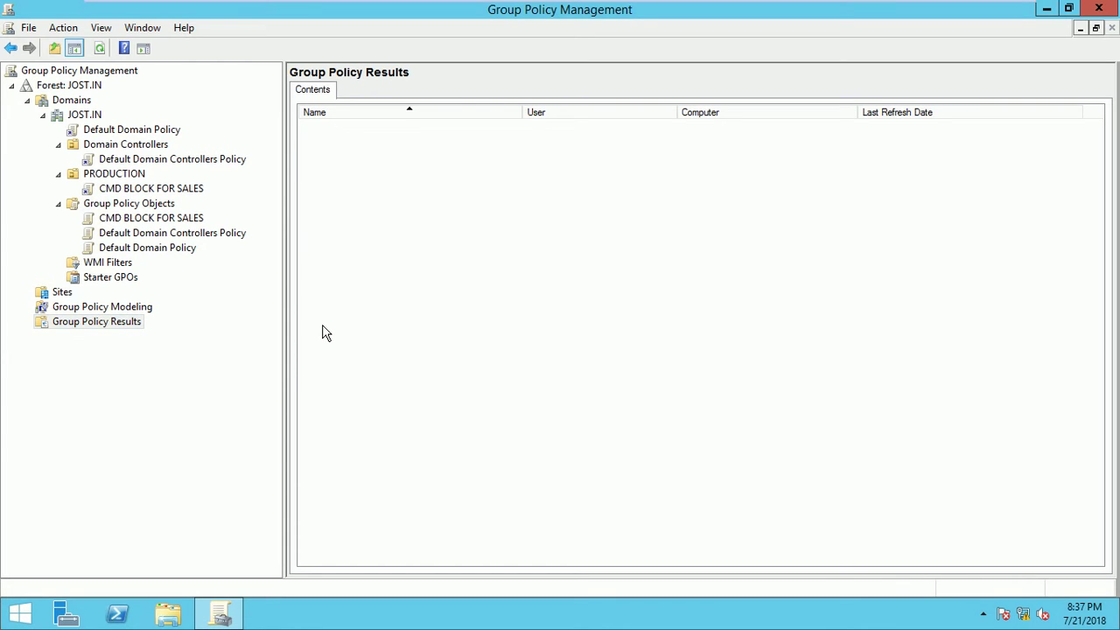
key(super+r)
text(CMD)
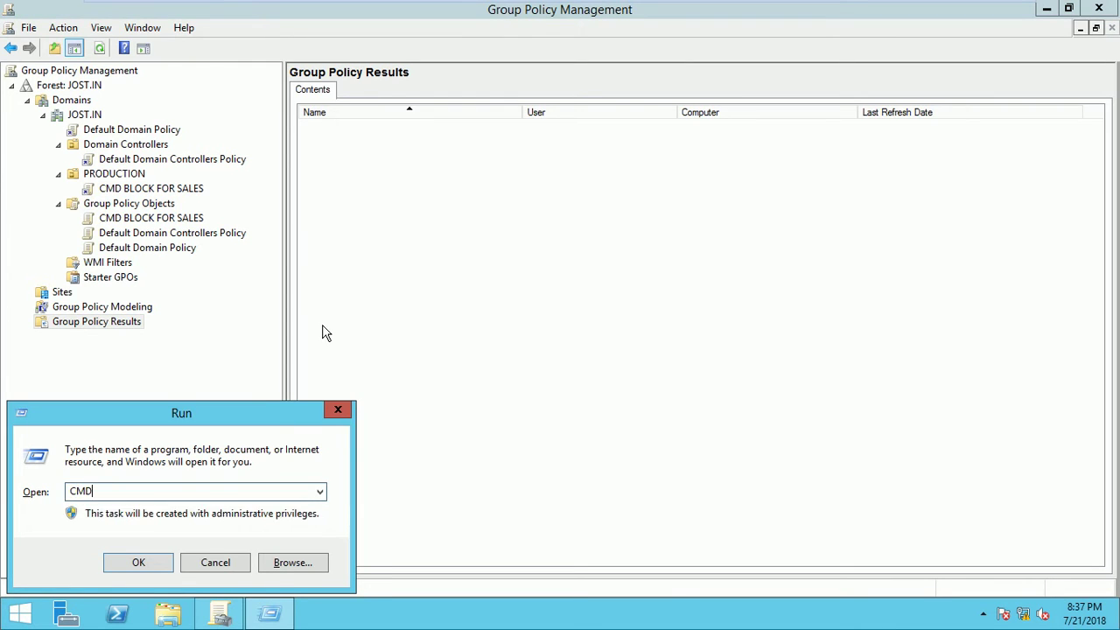
key(Return)
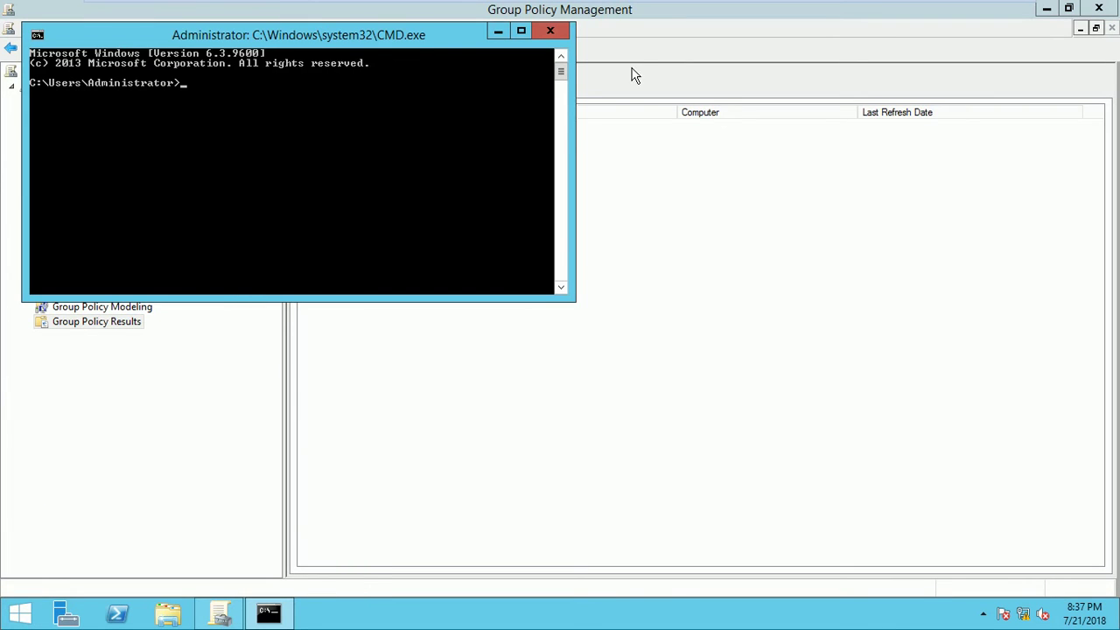
Open the Command Prompt window's properties and set the cursor size to Medium
right_click(435, 37)
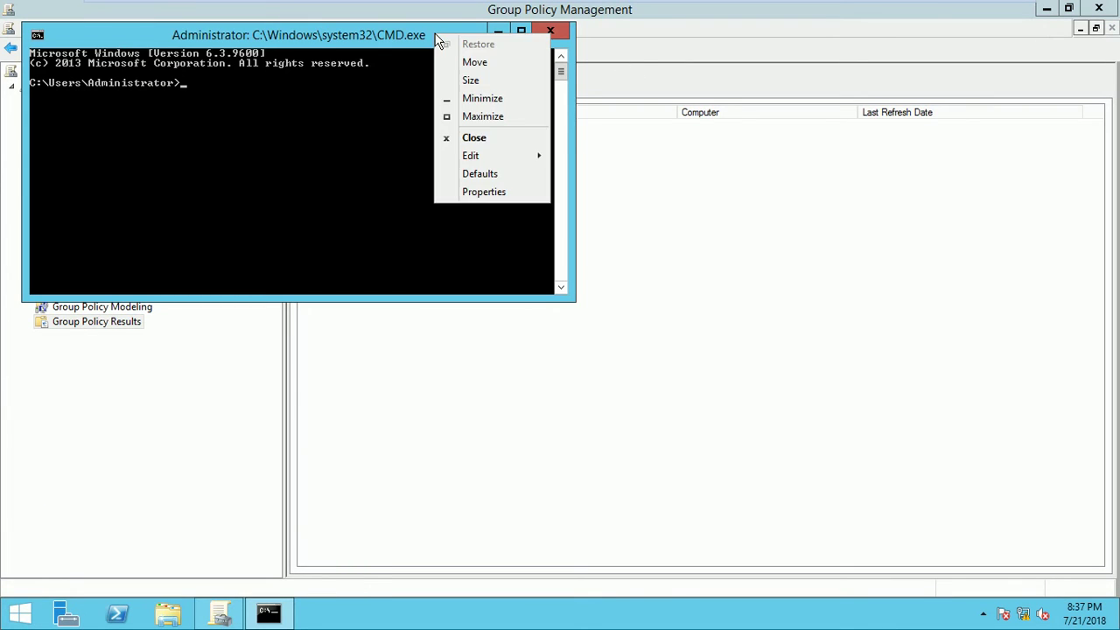
click(487, 192)
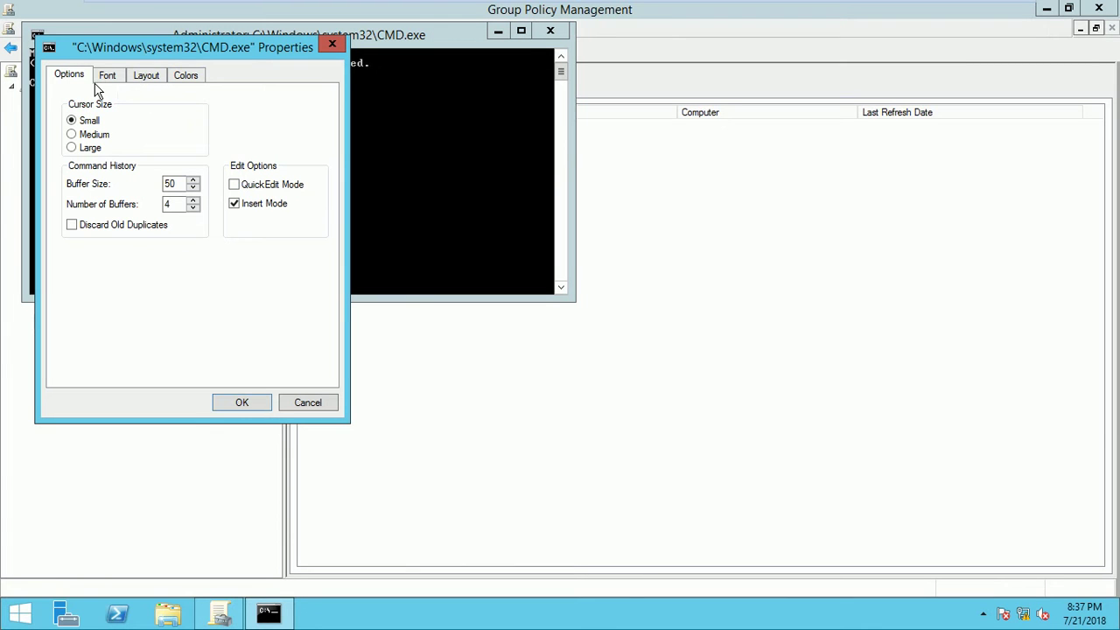
click(97, 79)
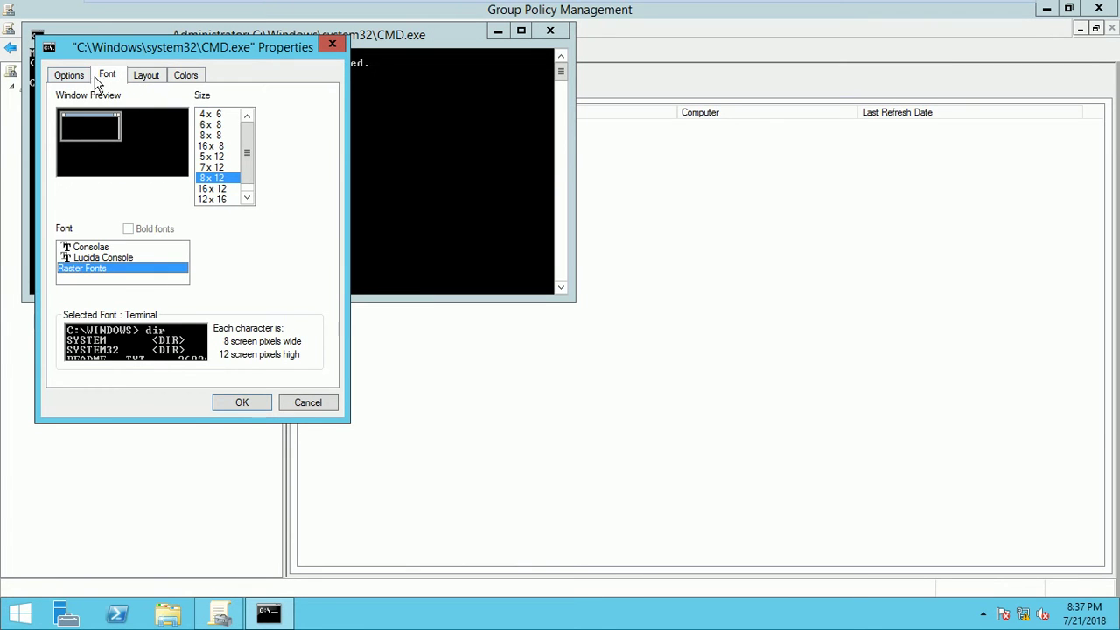
click(83, 77)
click(92, 136)
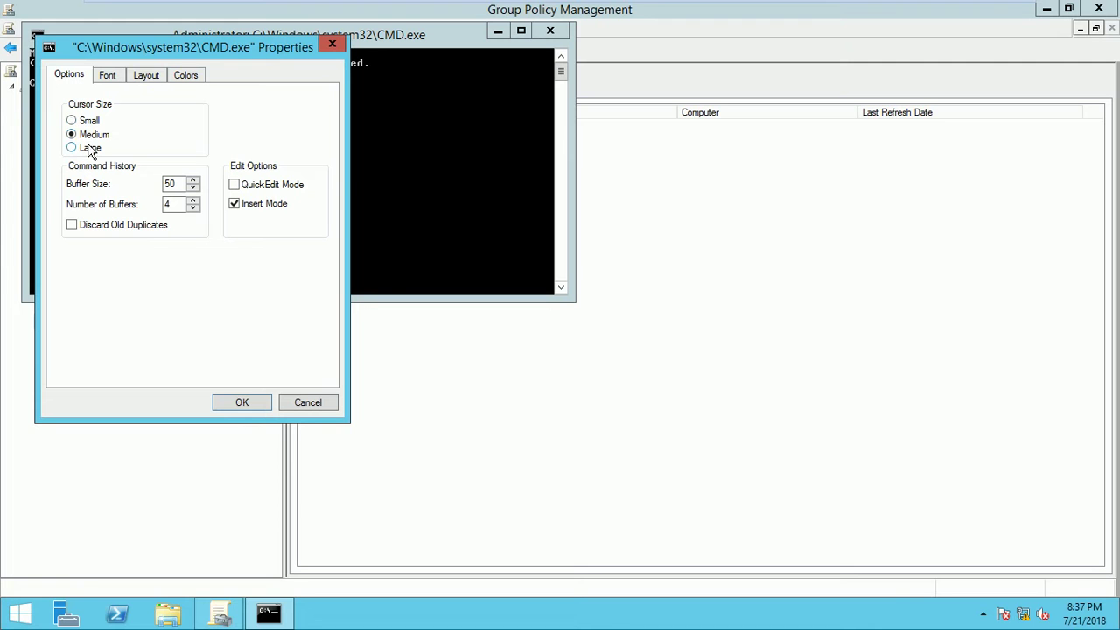
Set the console font to Lucida Console at size 24 and apply the properties
click(107, 77)
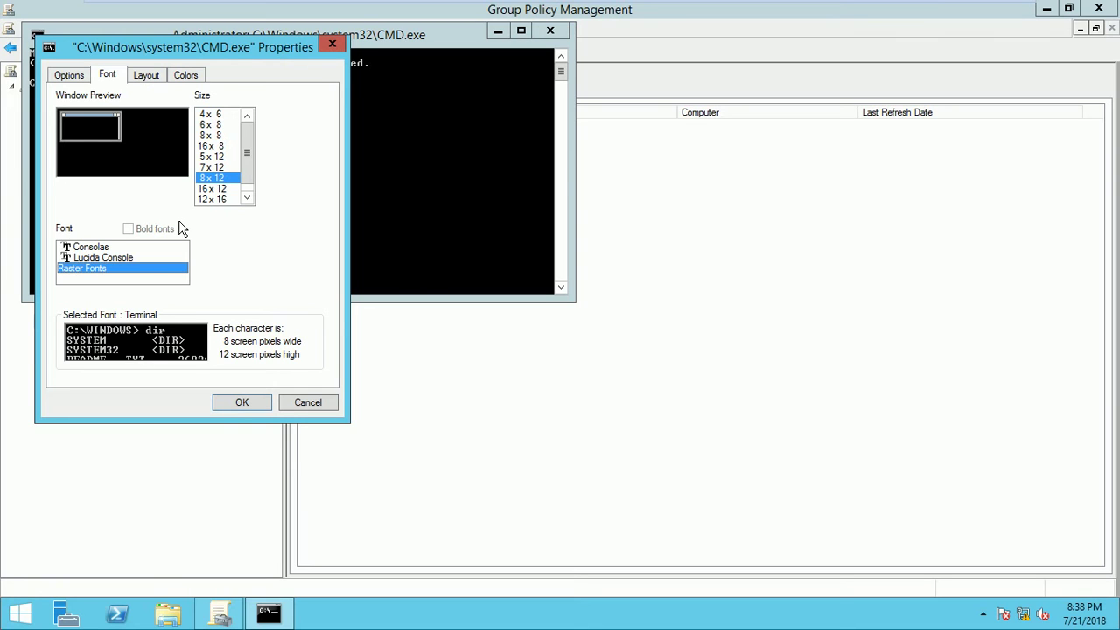
click(101, 258)
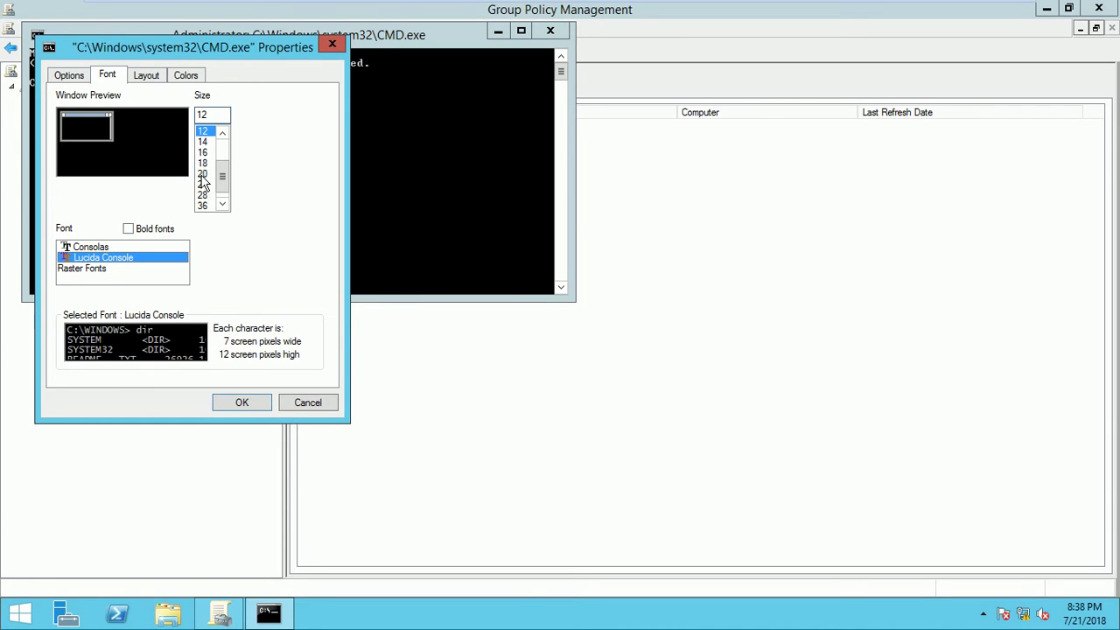
click(203, 175)
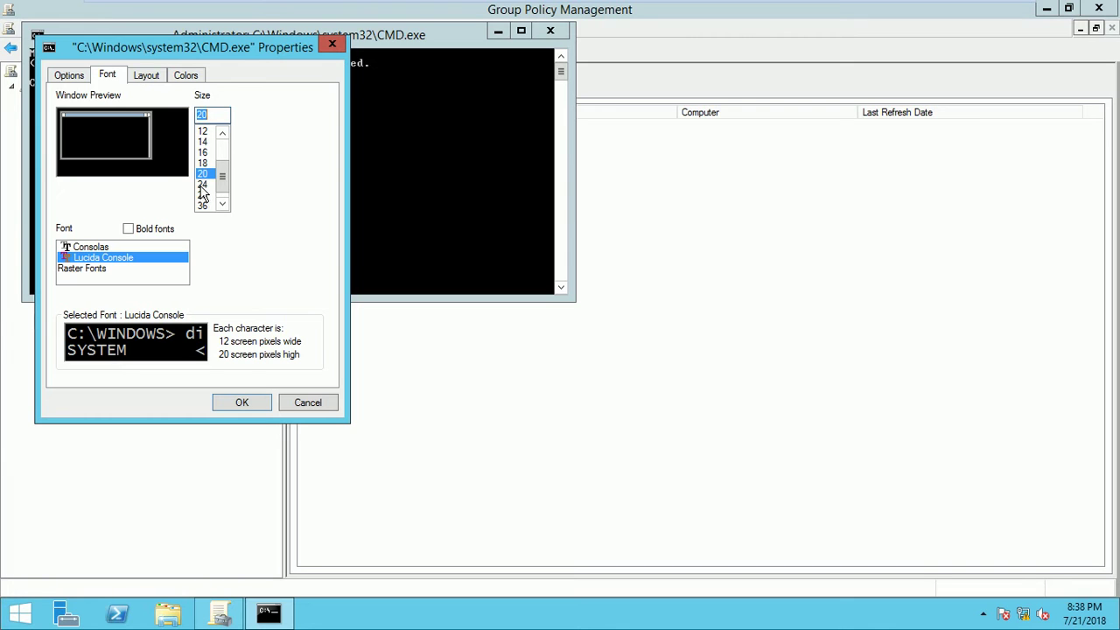
click(202, 185)
click(241, 404)
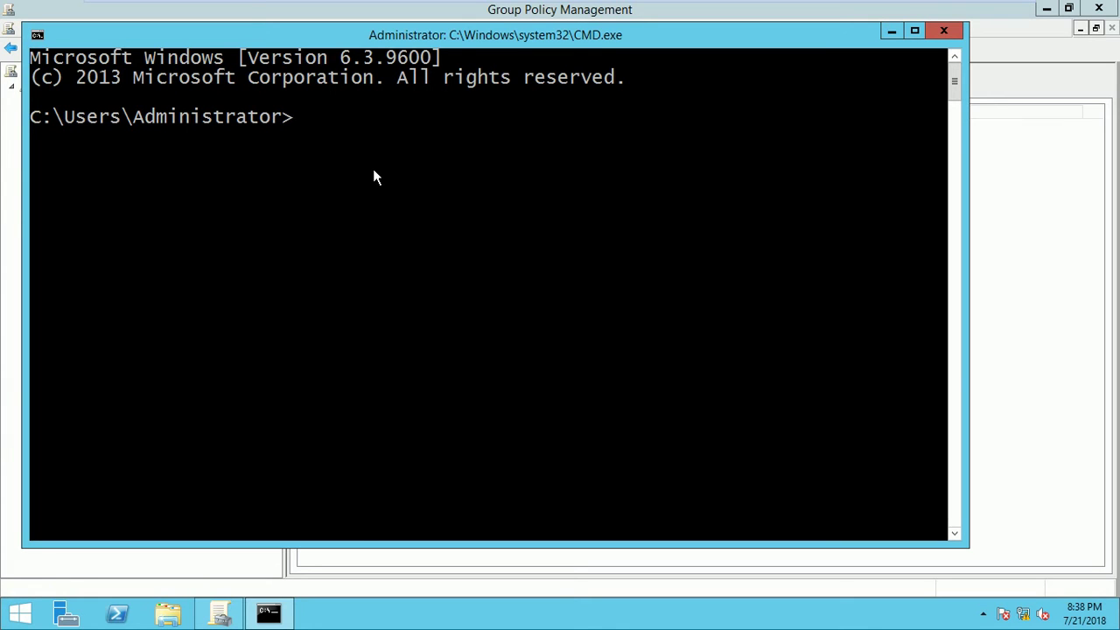
Force a Group Policy refresh with GPUPDATE /FORCE and close the Command Prompt window
text(GPUPDATE /)
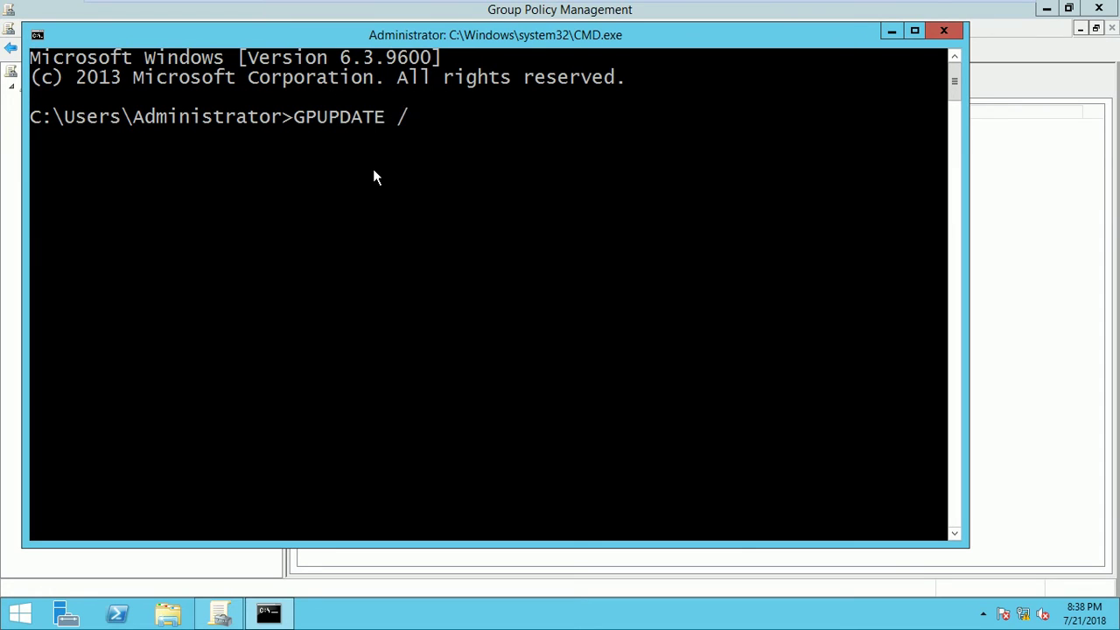
text(FORCE)
key(Return)
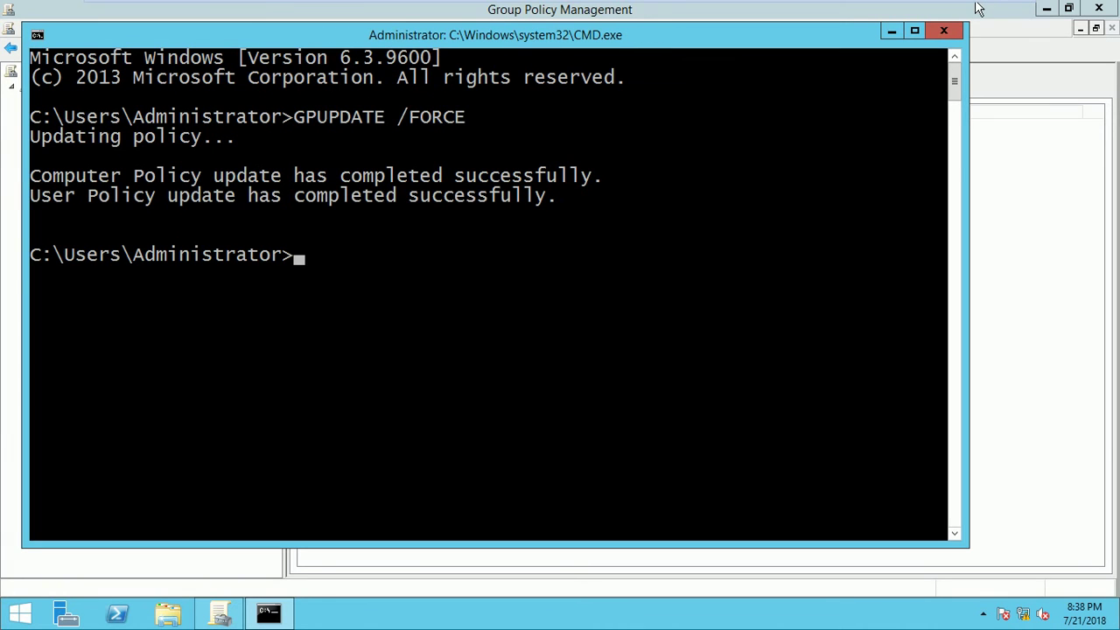
click(944, 30)
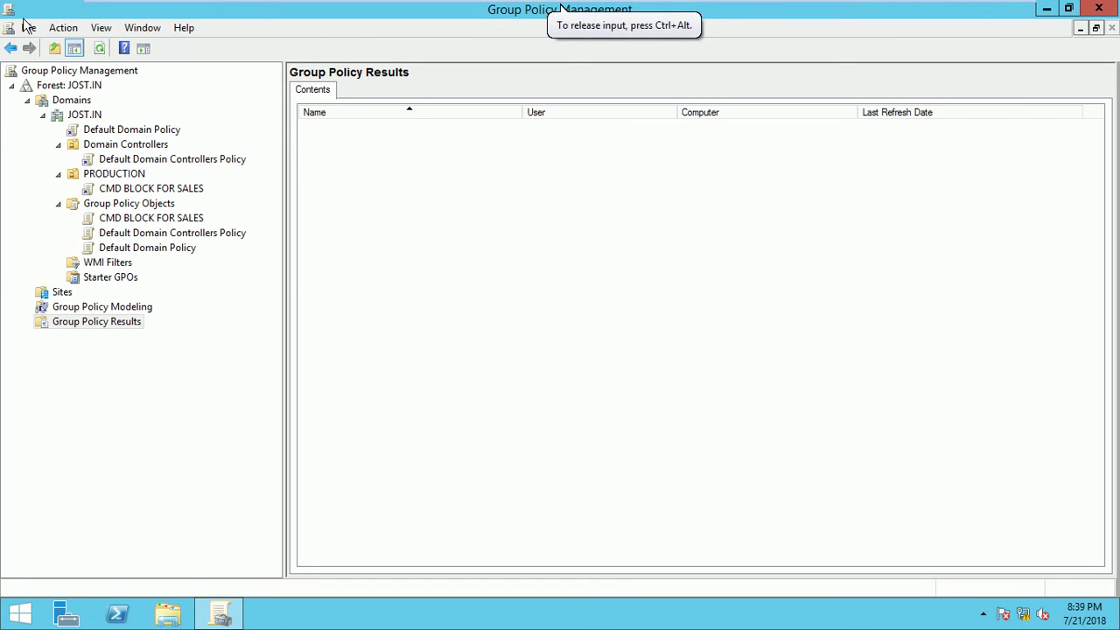
Take the EX-1 virtual machine out of full-screen mode in VMware Workstation
mouse_move(561, 3)
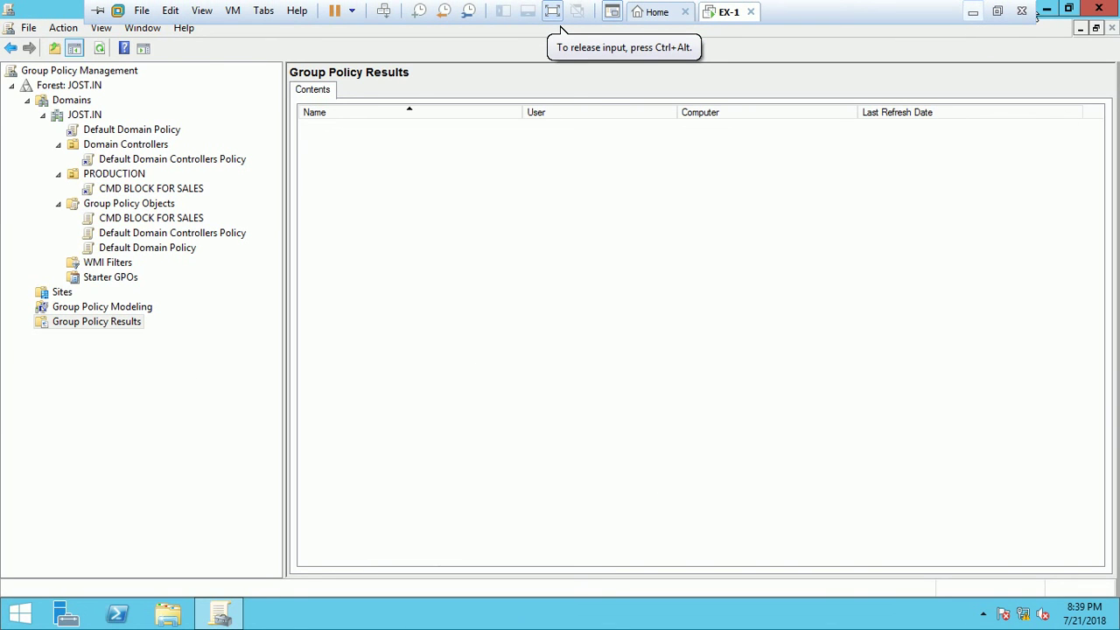
click(998, 11)
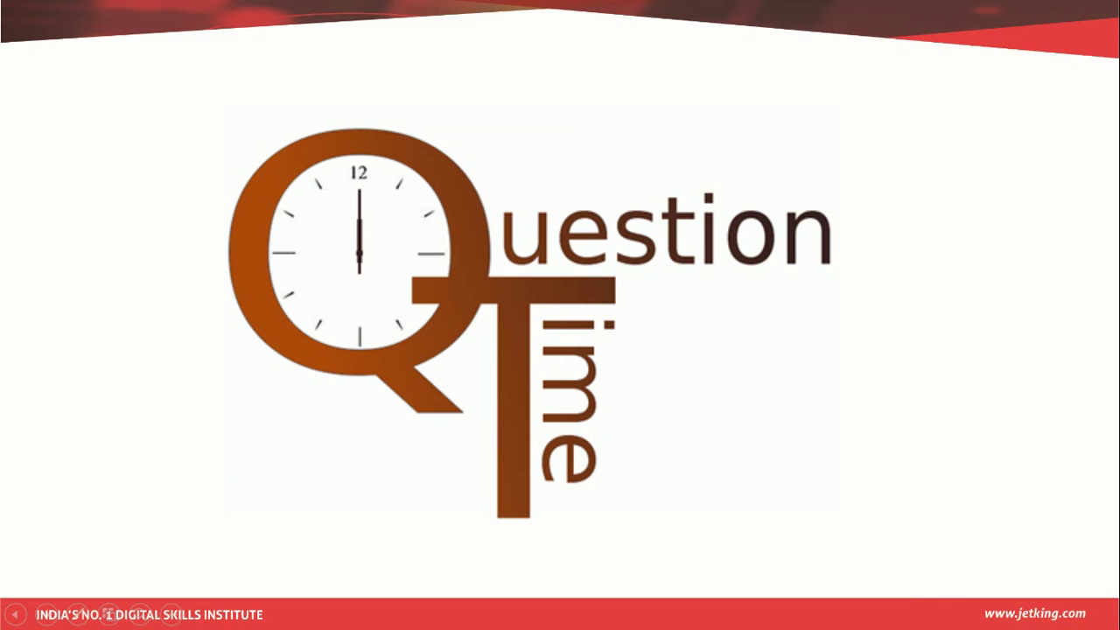
key(Right)
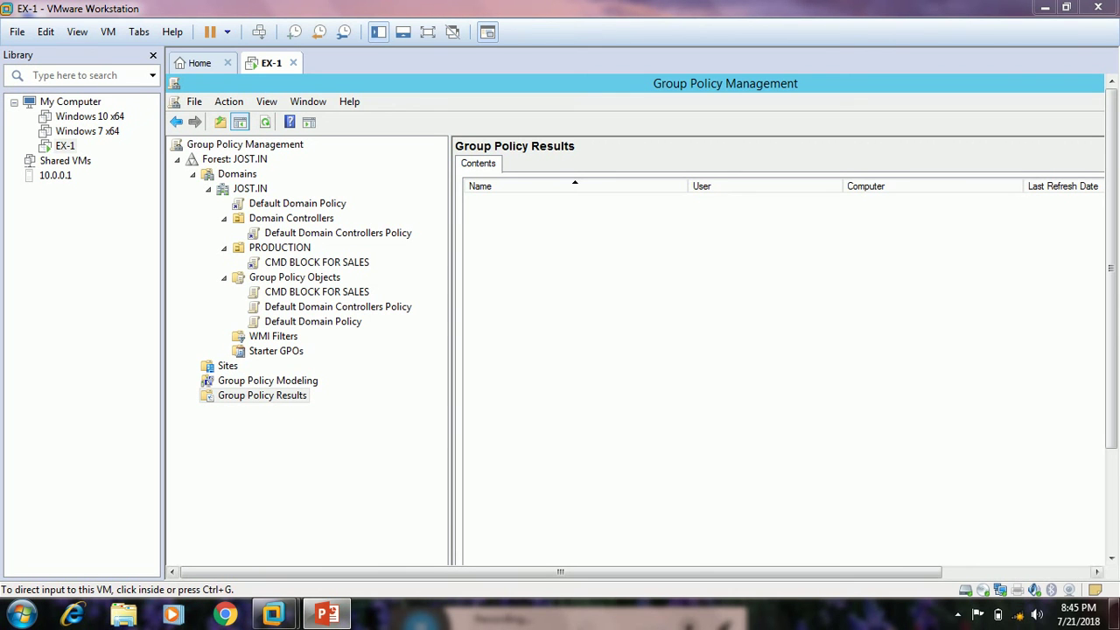
click(957, 614)
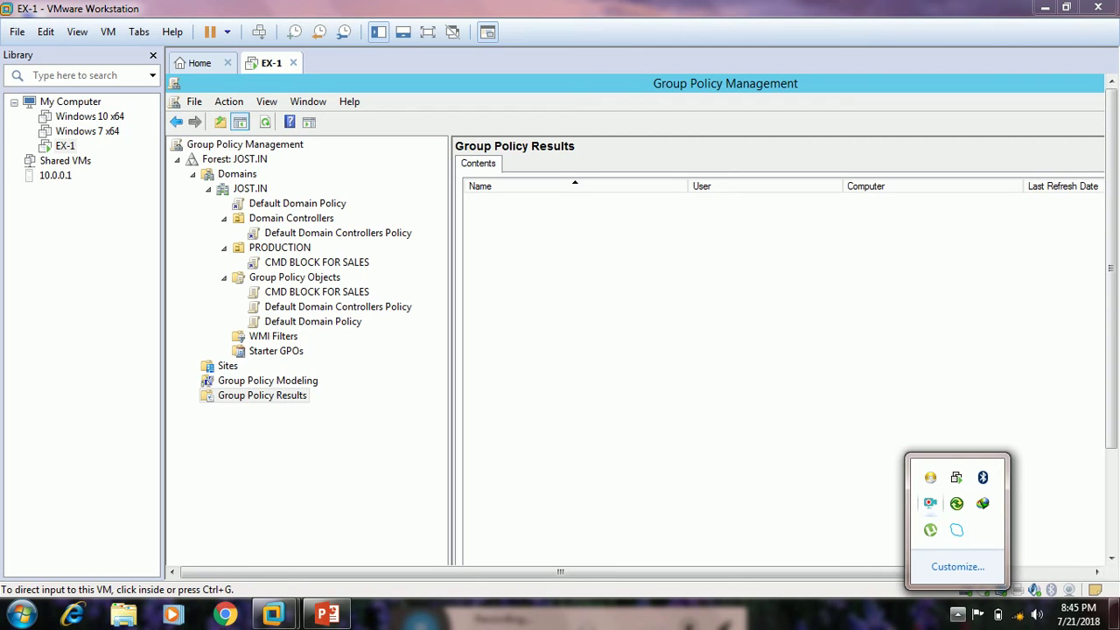
right_click(930, 503)
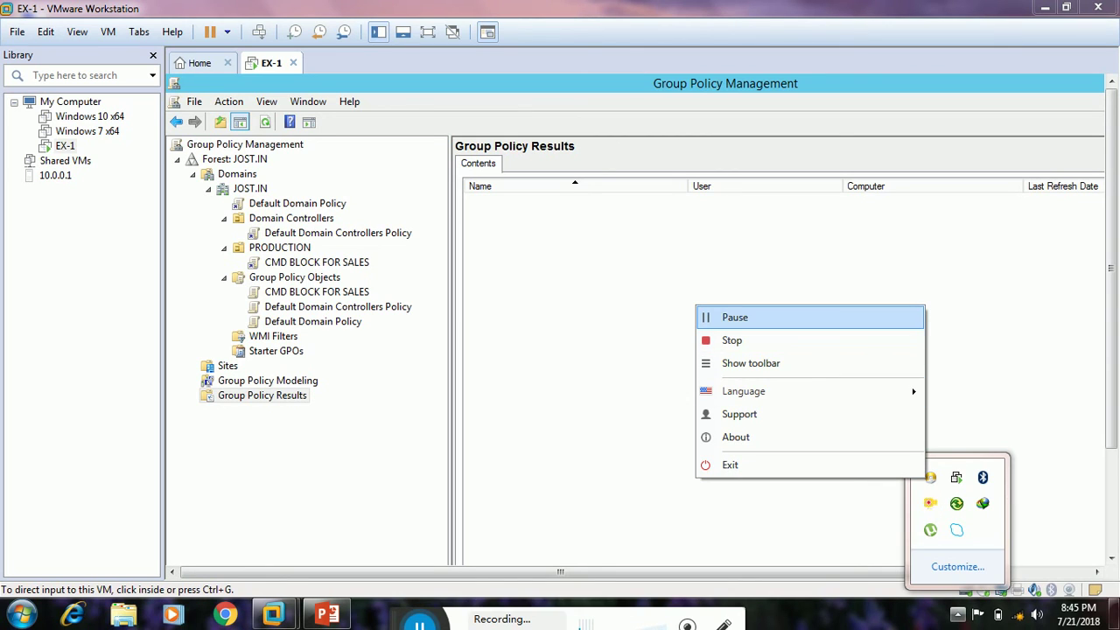